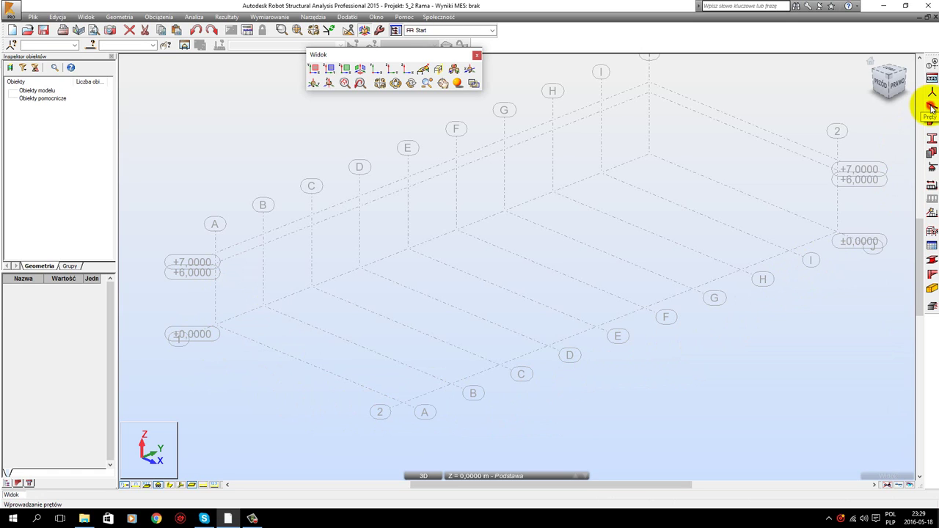
- Start a new bar with type Słup and section IPE 500
{"action": "left_click", "coordinate": [931, 107]}
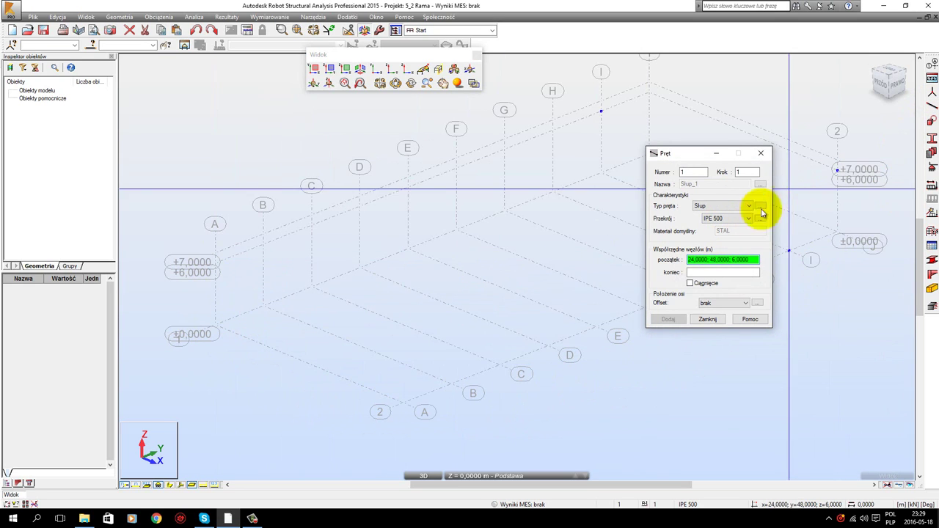
{"action": "left_click", "coordinate": [719, 207]}
{"action": "left_click", "coordinate": [707, 236]}
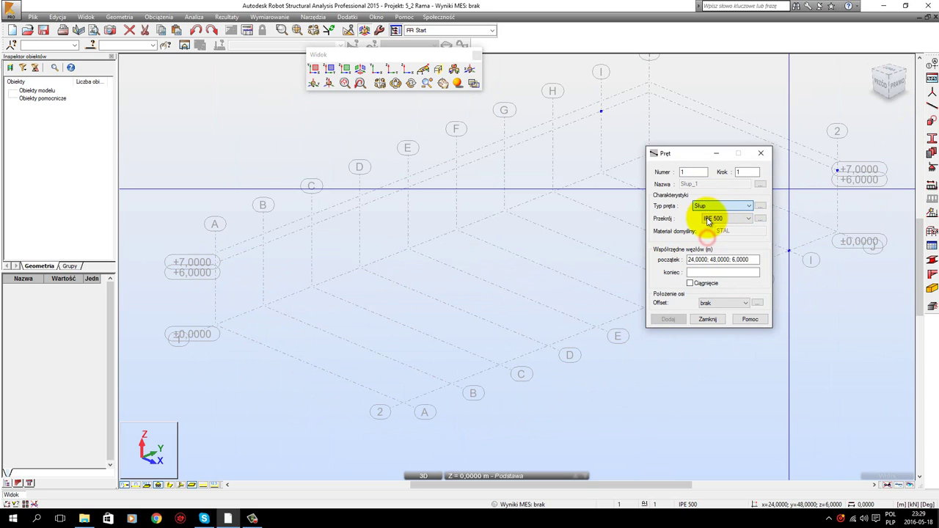
{"action": "left_click", "coordinate": [709, 220]}
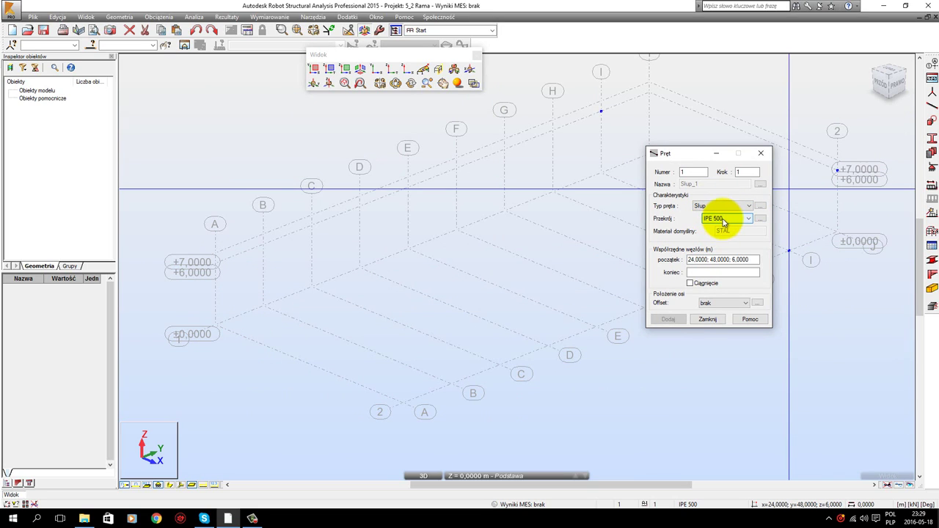
{"action": "left_click", "coordinate": [714, 218]}
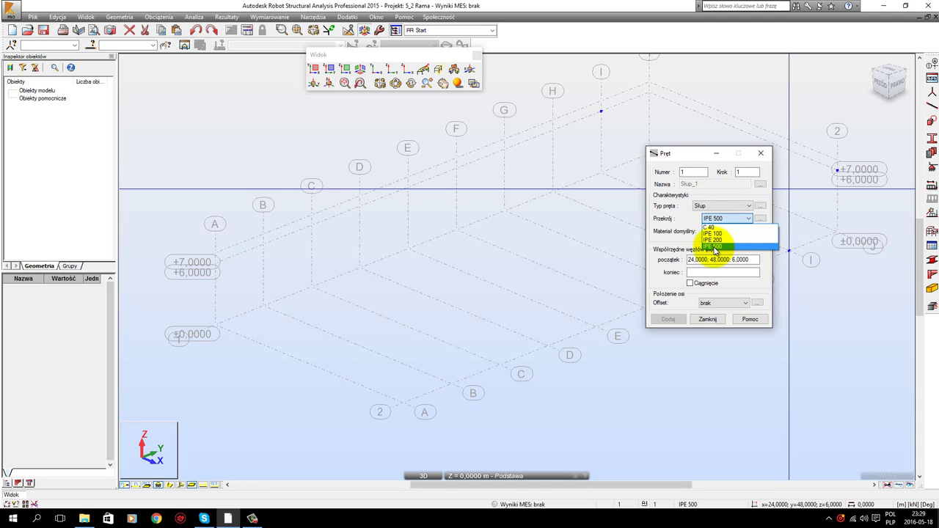
{"action": "left_click", "coordinate": [714, 245]}
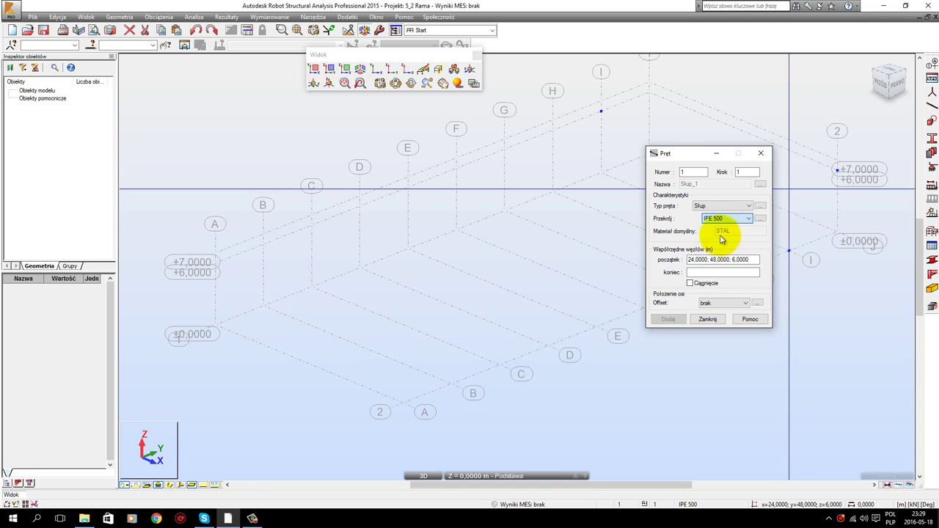
{"action": "left_click", "coordinate": [759, 220]}
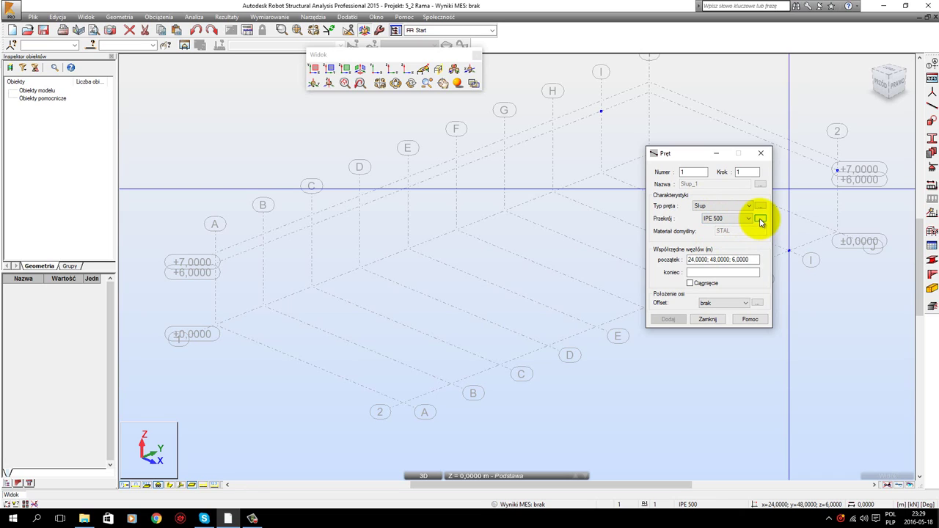
{"action": "left_click", "coordinate": [730, 219]}
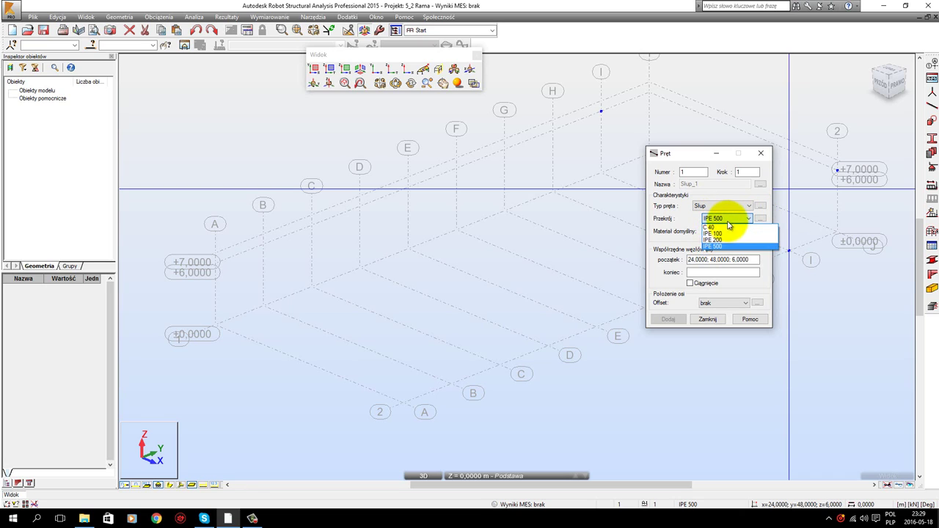
{"action": "left_click", "coordinate": [720, 220]}
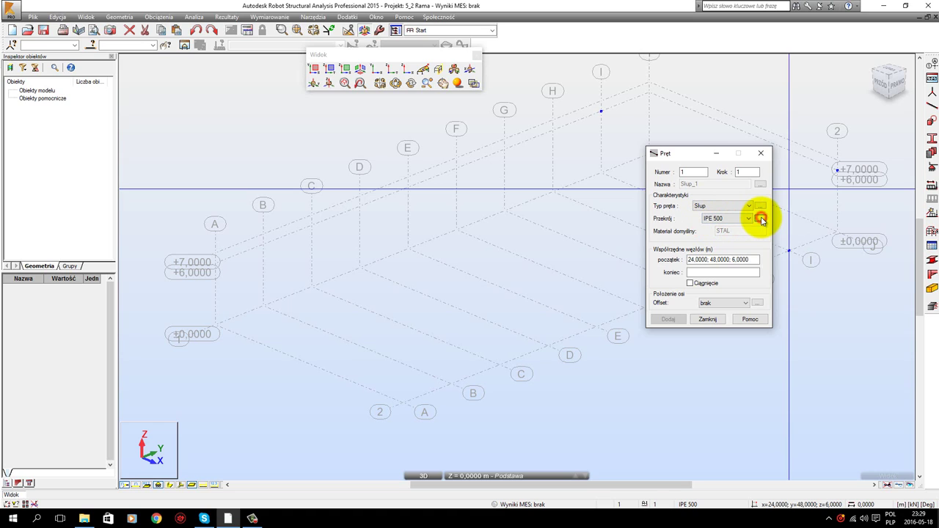
- Define the IPE 500 section from the IPE family of the Polska 2007 database, overwriting the existing label, and assign it to the bar
{"action": "left_click", "coordinate": [761, 219]}
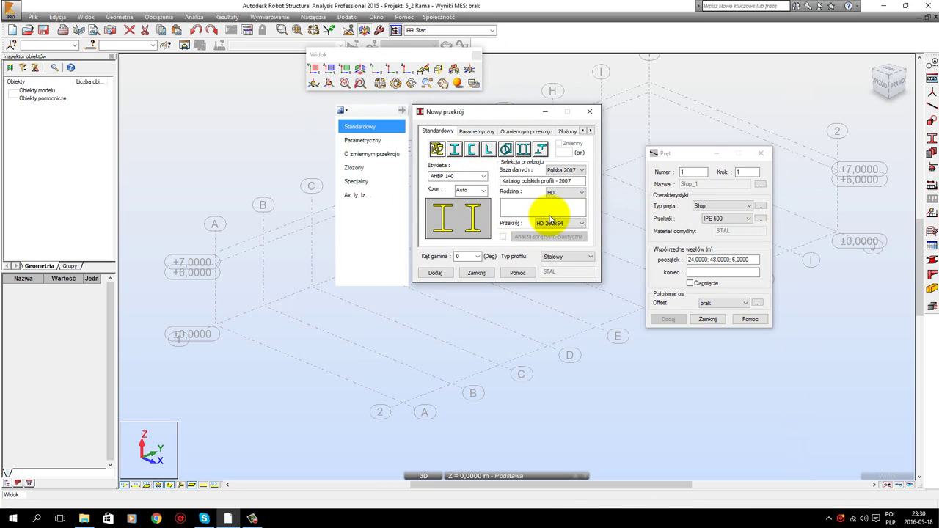
{"action": "left_click", "coordinate": [582, 195]}
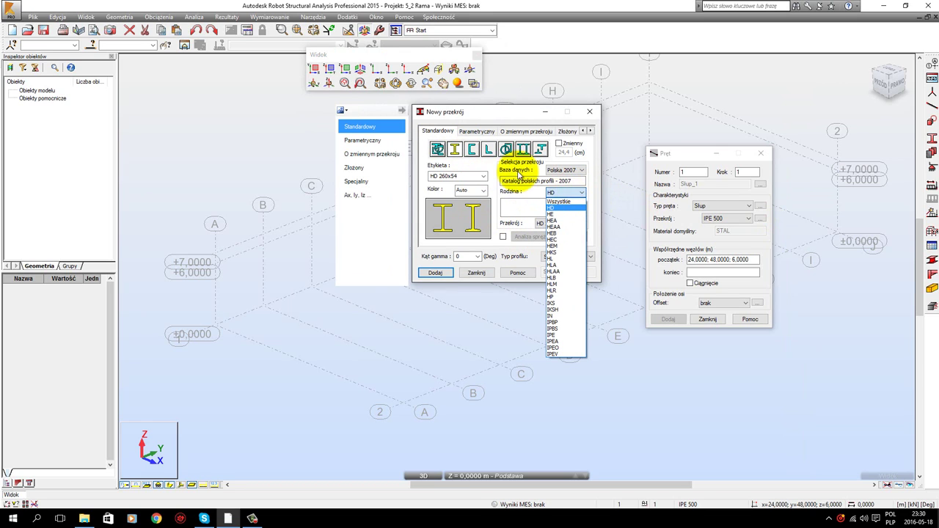
{"action": "left_click", "coordinate": [561, 335]}
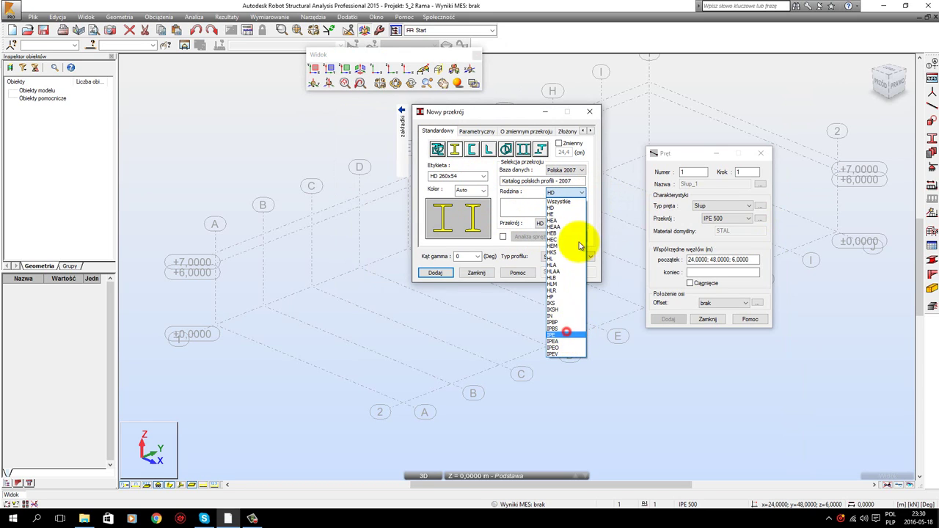
{"action": "left_click", "coordinate": [563, 224]}
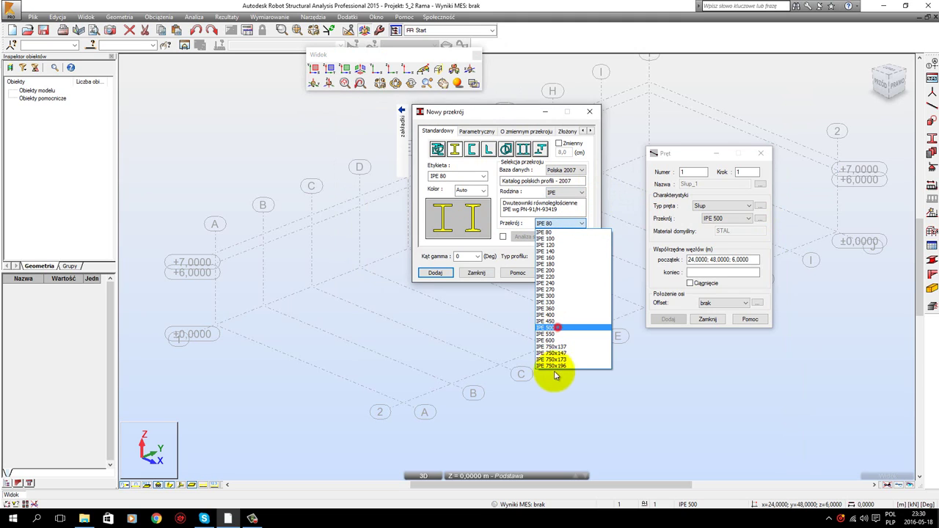
{"action": "left_click", "coordinate": [557, 328]}
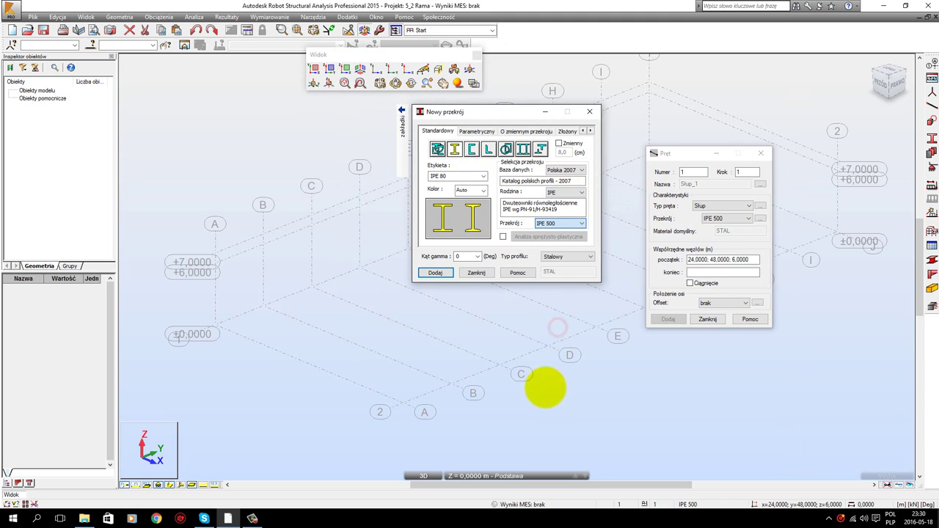
{"action": "left_click", "coordinate": [435, 272]}
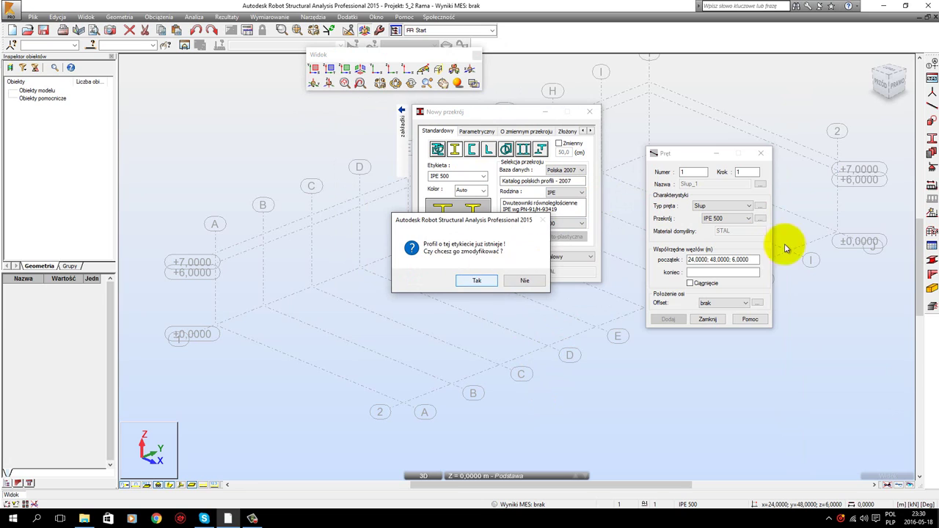
{"action": "left_click", "coordinate": [474, 283]}
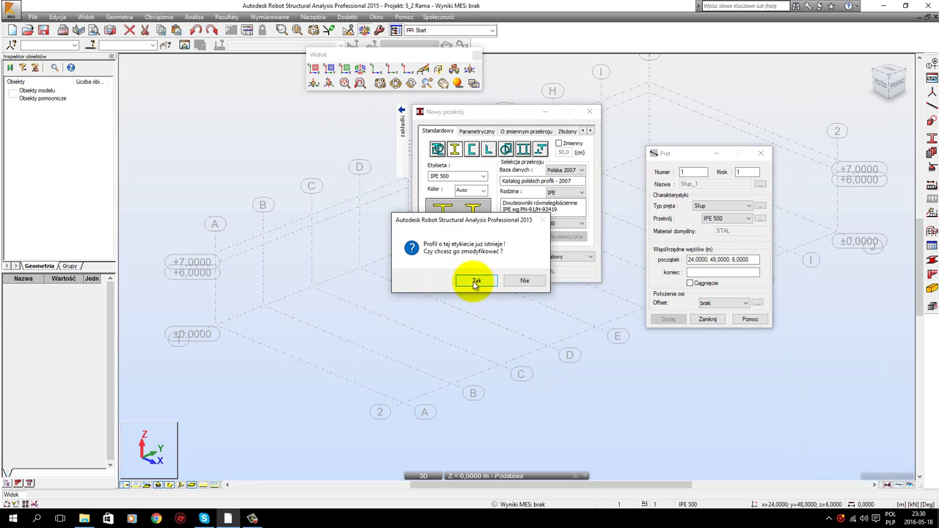
{"action": "left_click", "coordinate": [474, 283]}
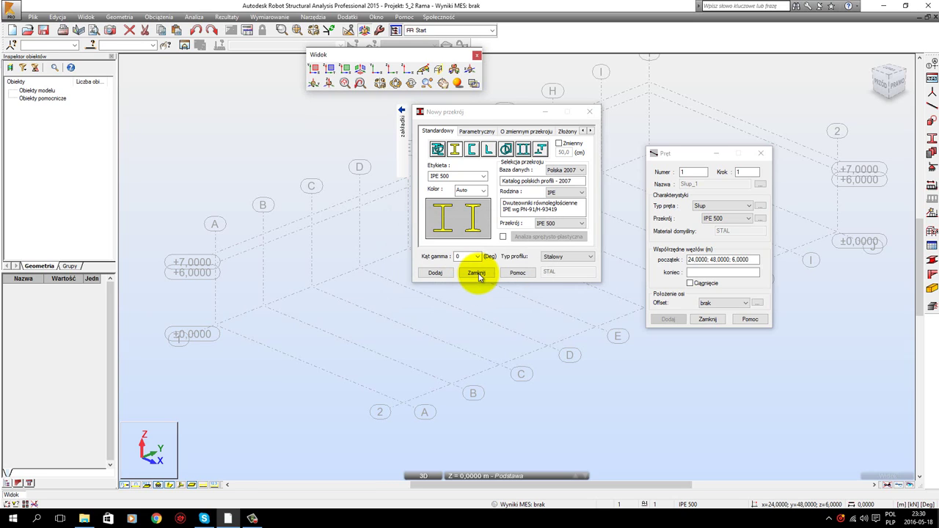
{"action": "left_click", "coordinate": [477, 274]}
{"action": "left_click", "coordinate": [739, 218]}
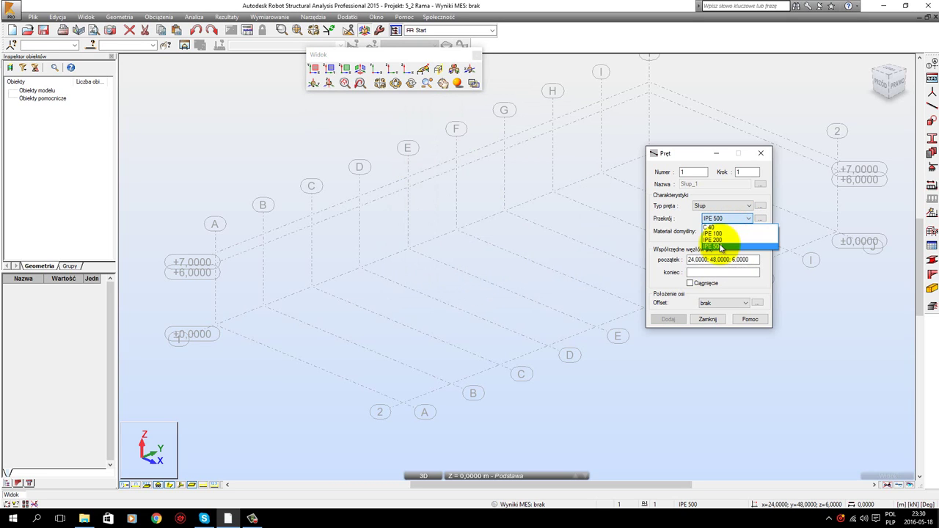
{"action": "left_click", "coordinate": [710, 246]}
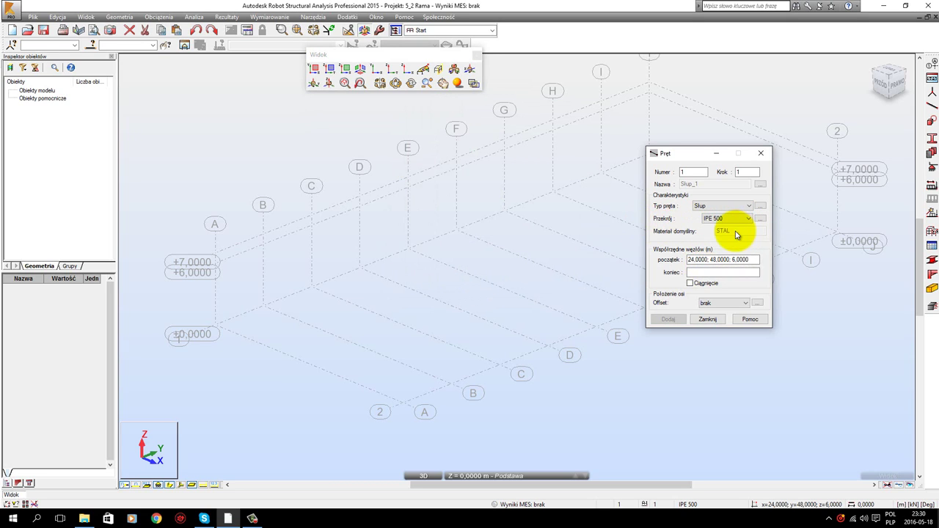
- Draw a column on axis A from the origin (0; 0; 0) up to (0; 0; 6)
{"action": "left_click", "coordinate": [708, 259]}
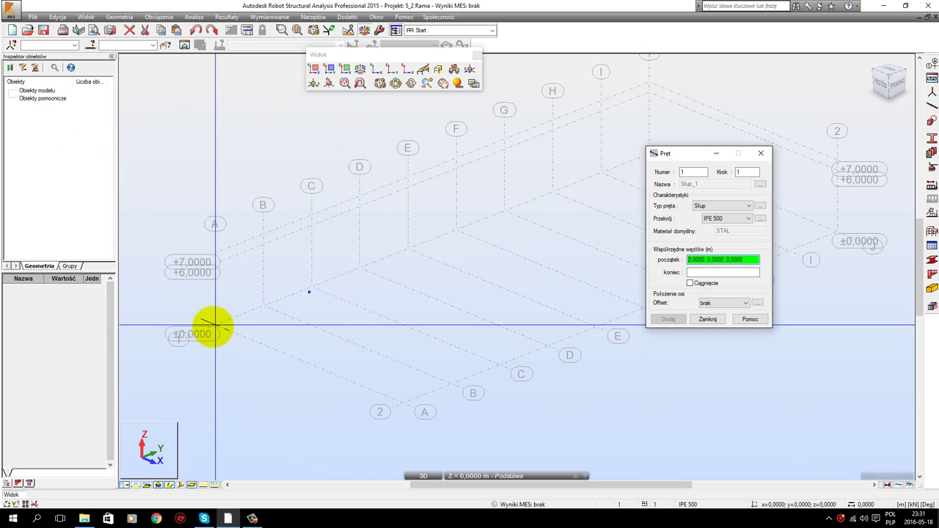
{"action": "left_click", "coordinate": [213, 325]}
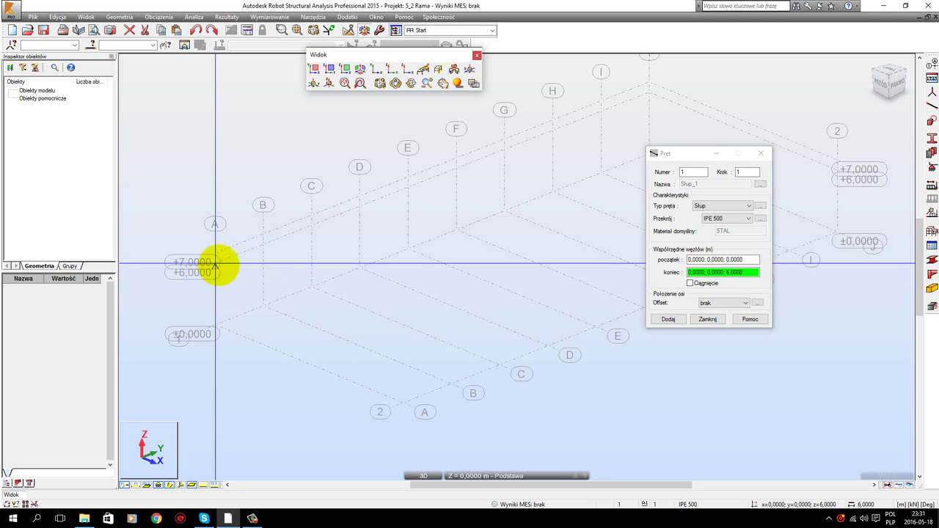
{"action": "left_click", "coordinate": [216, 263]}
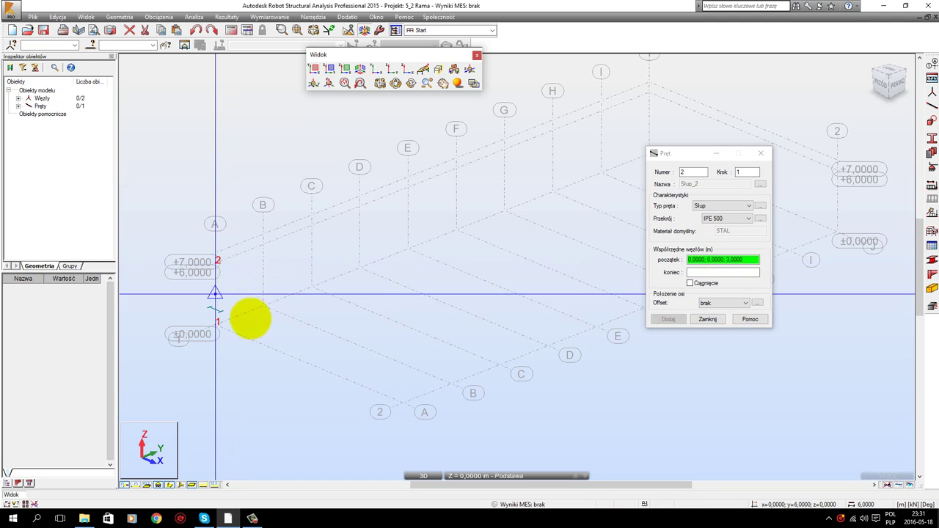
{"action": "left_click", "coordinate": [706, 319]}
- Copy the column with both end nodes once by the translation vector 24;0;0
{"action": "left_click", "coordinate": [214, 298]}
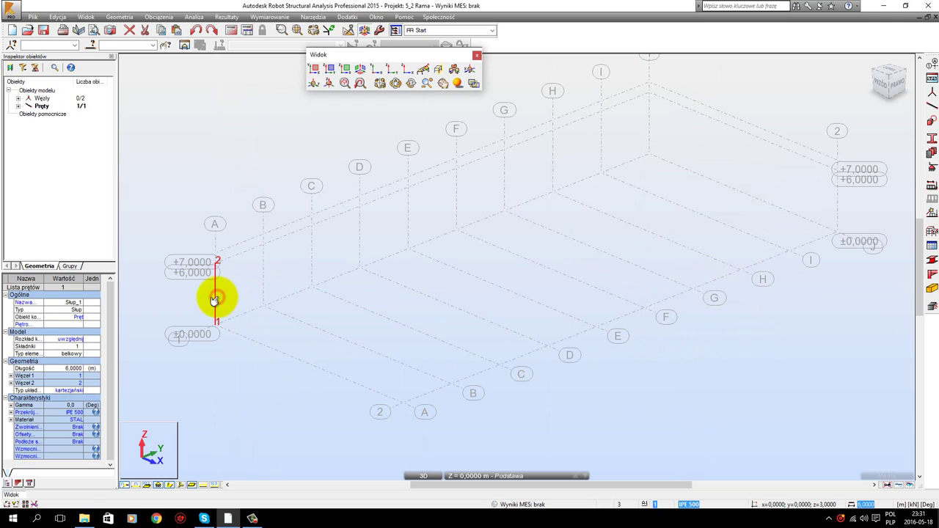
{"action": "left_click", "coordinate": [211, 291]}
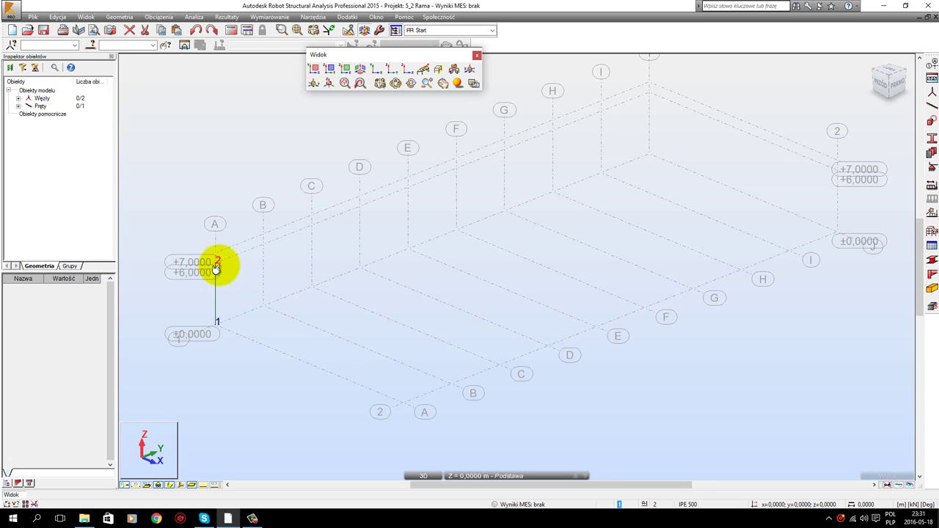
{"action": "left_click", "coordinate": [218, 268]}
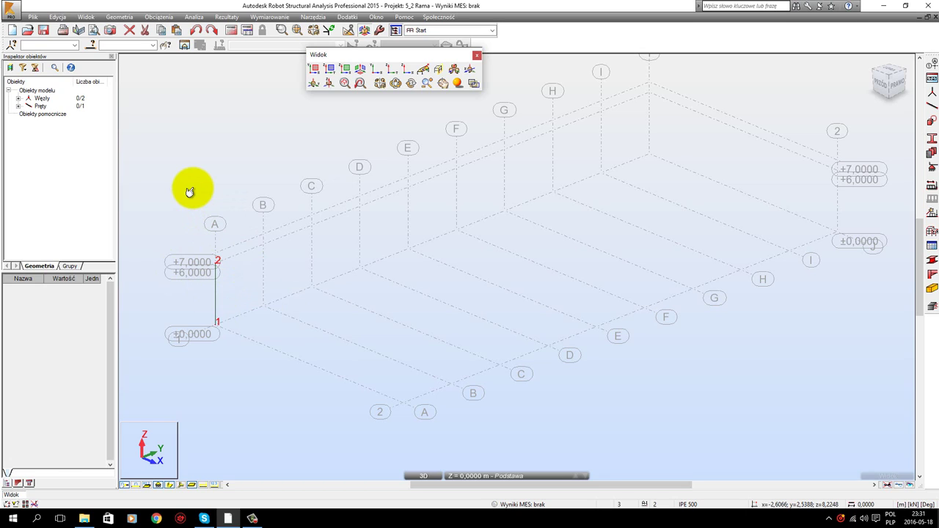
{"action": "left_click_drag", "start_coordinate": [193, 192], "coordinate": [249, 348]}
{"action": "left_click", "coordinate": [61, 16]}
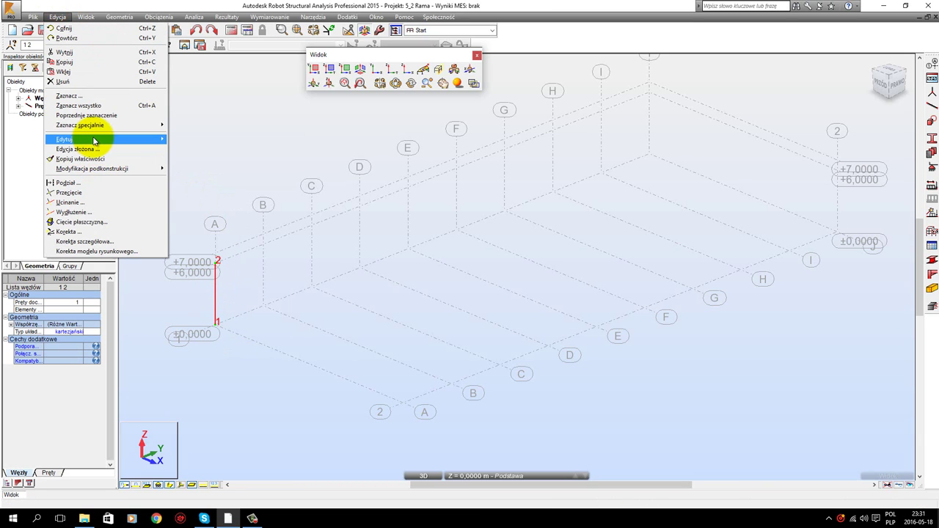
{"action": "mouse_move", "coordinate": [94, 140]}
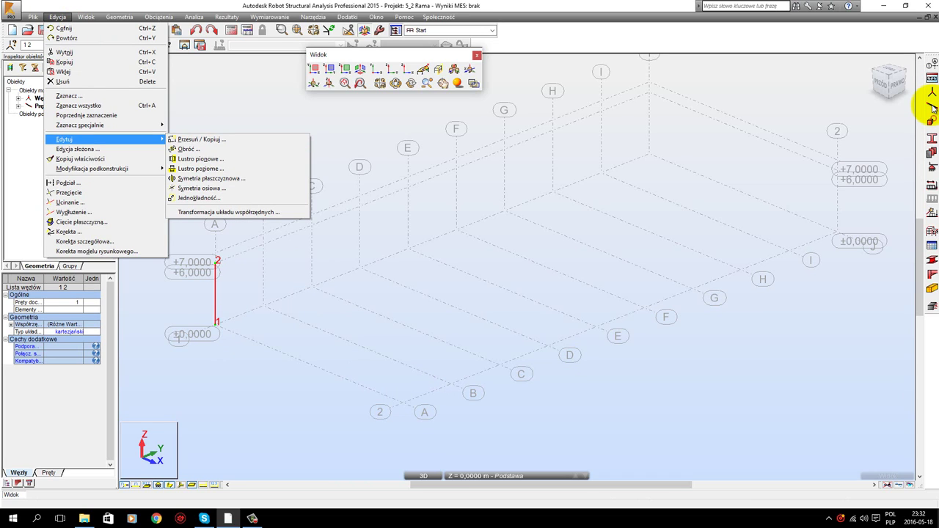
{"action": "left_click", "coordinate": [206, 141]}
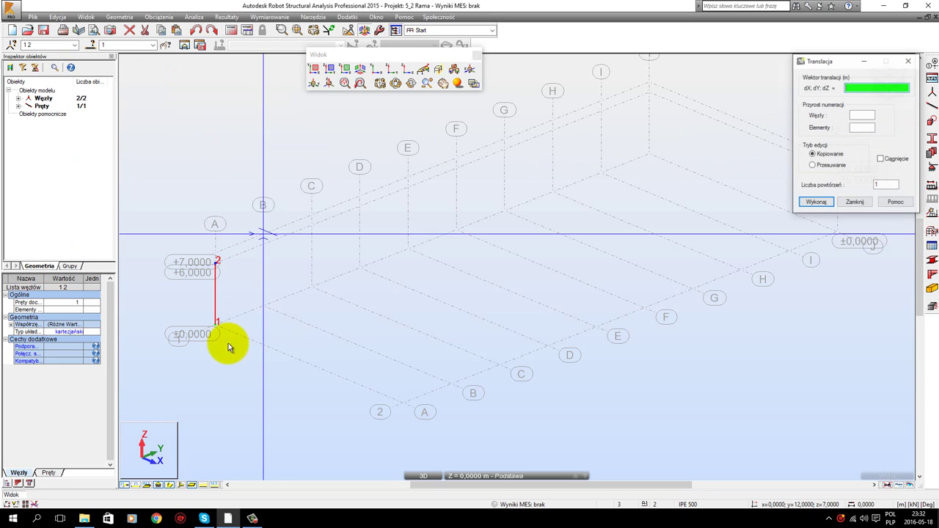
{"action": "left_click", "coordinate": [189, 345]}
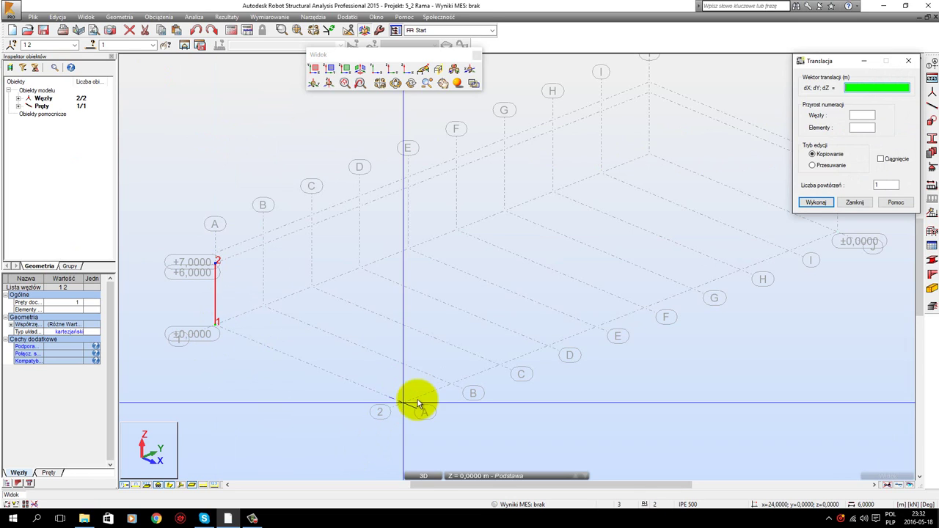
{"action": "left_click_drag", "start_coordinate": [832, 61], "coordinate": [652, 118]}
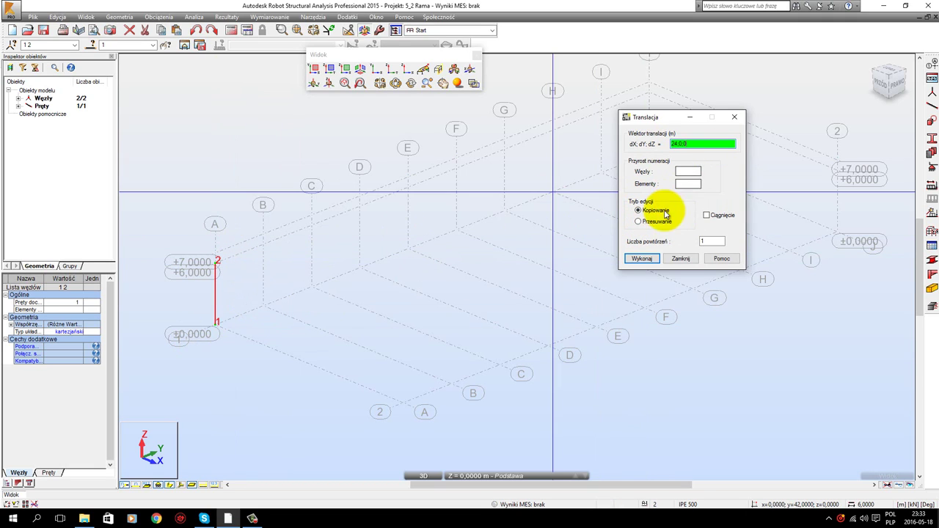
{"action": "left_click", "coordinate": [643, 260]}
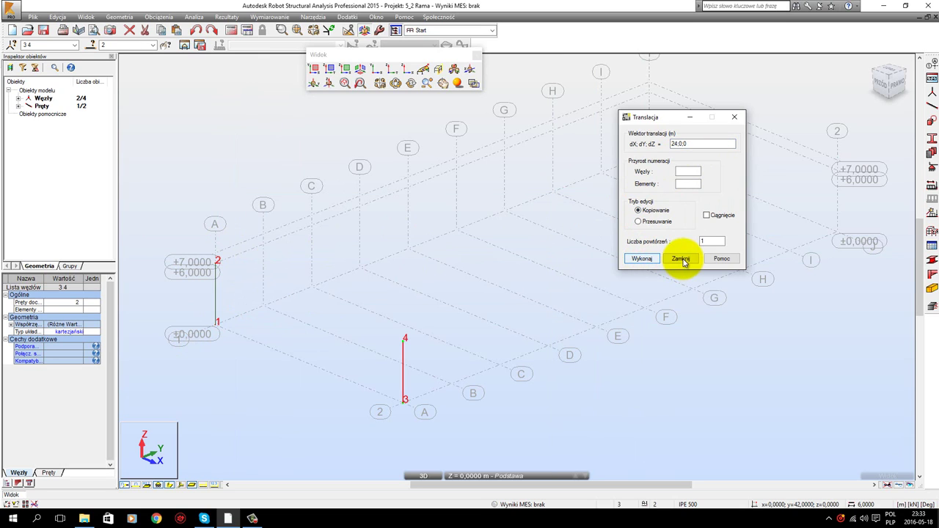
{"action": "left_click", "coordinate": [681, 258]}
{"action": "key", "text": "Escape"}
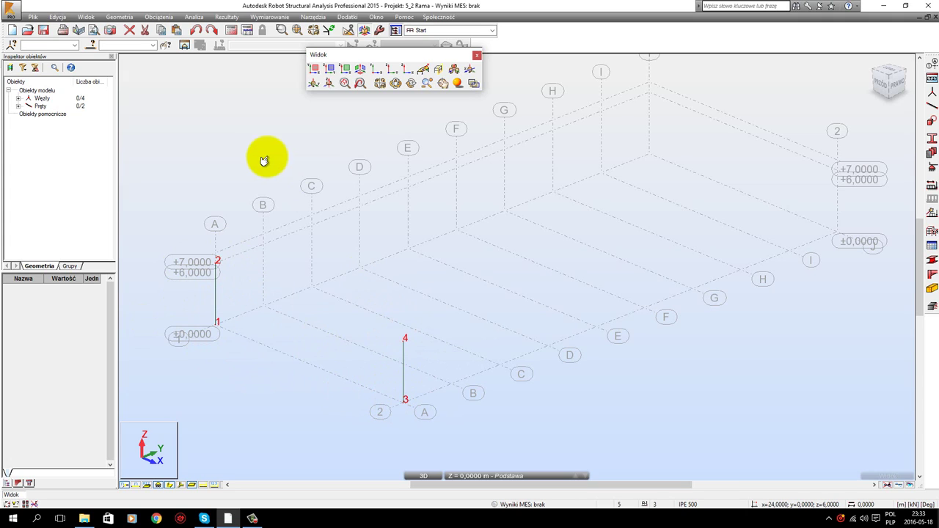
- Draw an IPE 500 bar between the two column tops, from node 4 to node 2
{"action": "left_click", "coordinate": [930, 106]}
{"action": "left_click_drag", "start_coordinate": [676, 154], "coordinate": [550, 168]}
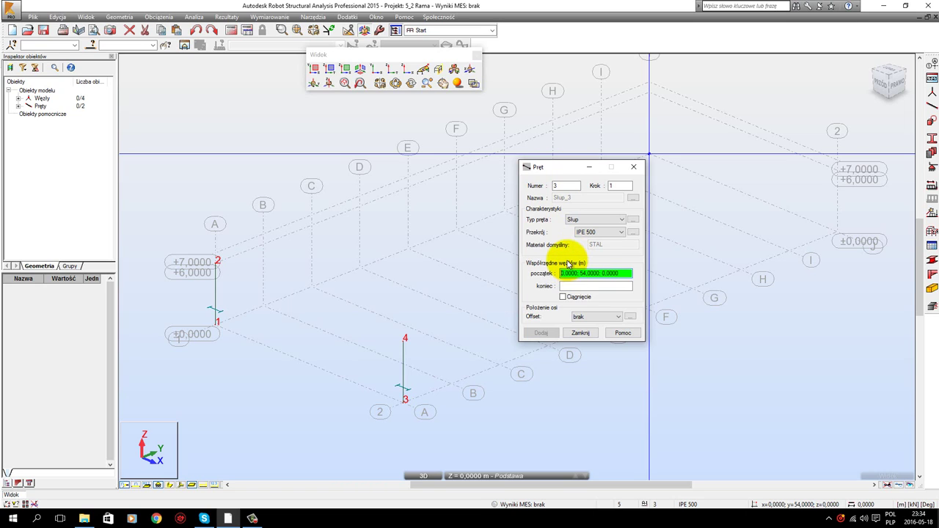
{"action": "left_click", "coordinate": [405, 338]}
{"action": "left_click", "coordinate": [217, 264]}
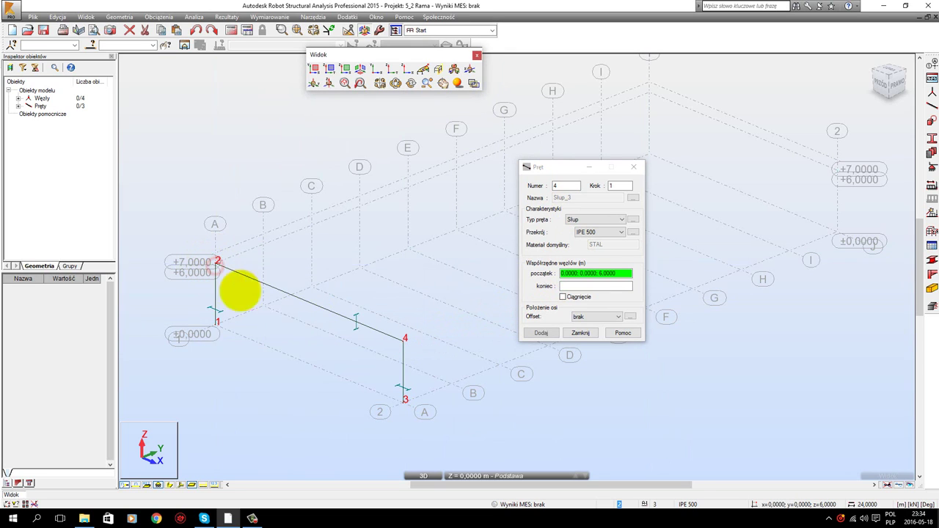
{"action": "left_click", "coordinate": [579, 333]}
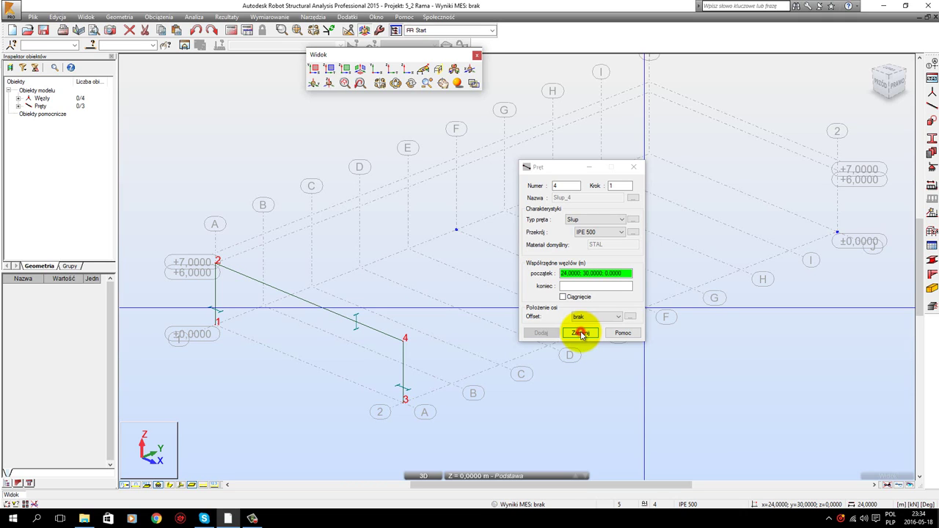
{"action": "left_click", "coordinate": [580, 334]}
- Copy the bar between the column tops once by the translation vector 0;0;1 and delete the original bar
{"action": "left_click", "coordinate": [323, 311]}
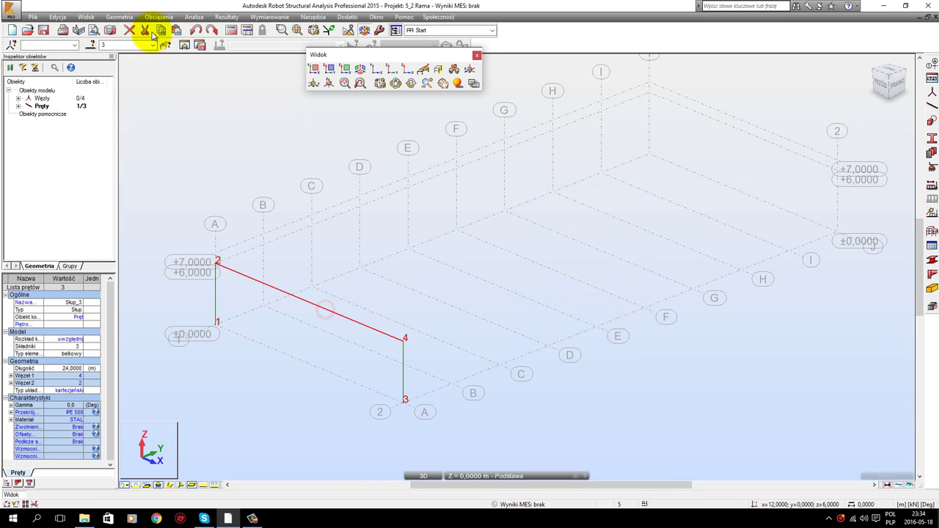
{"action": "left_click", "coordinate": [56, 16]}
{"action": "left_click", "coordinate": [81, 138]}
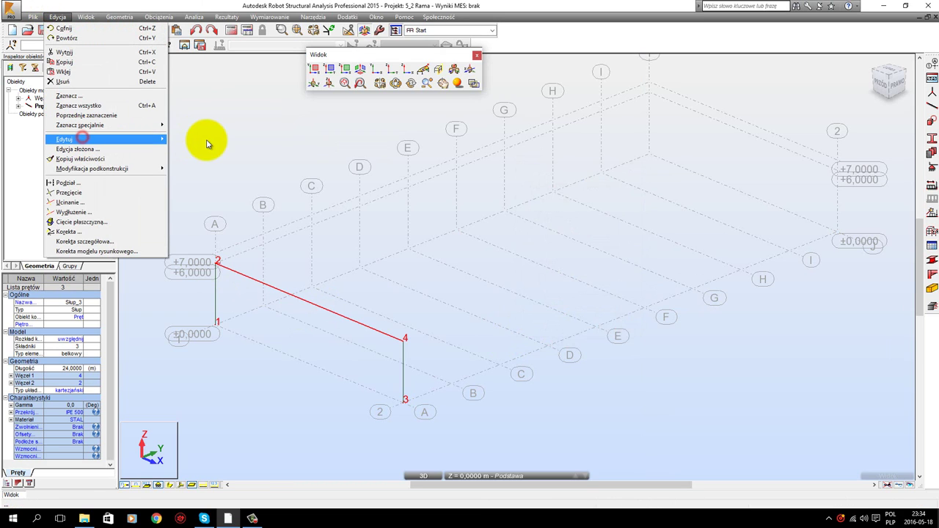
{"action": "left_click", "coordinate": [210, 139]}
{"action": "left_click", "coordinate": [685, 144]}
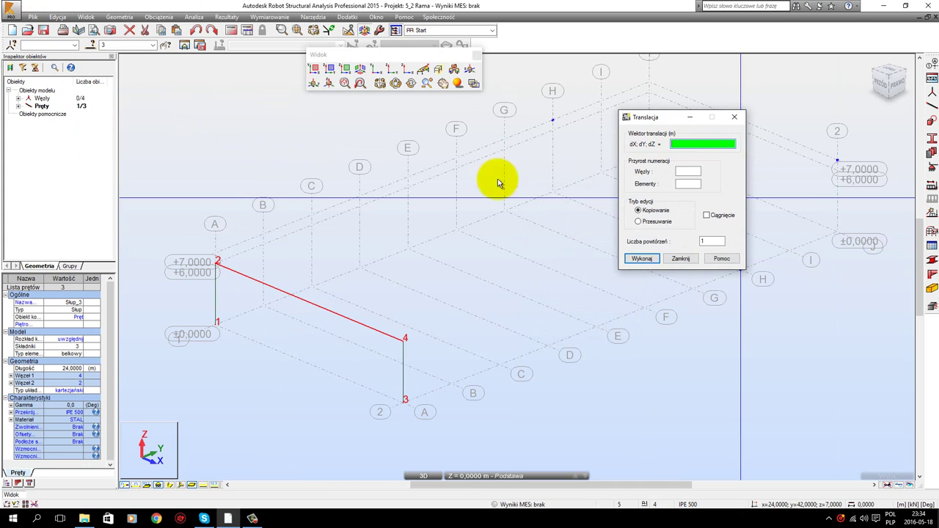
{"action": "left_click", "coordinate": [216, 264]}
{"action": "left_click", "coordinate": [218, 254]}
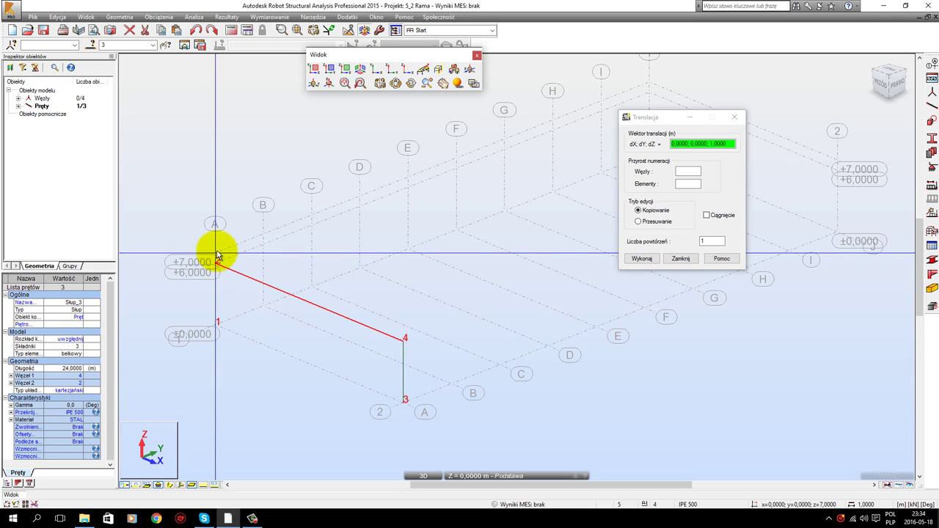
{"action": "left_click", "coordinate": [217, 251]}
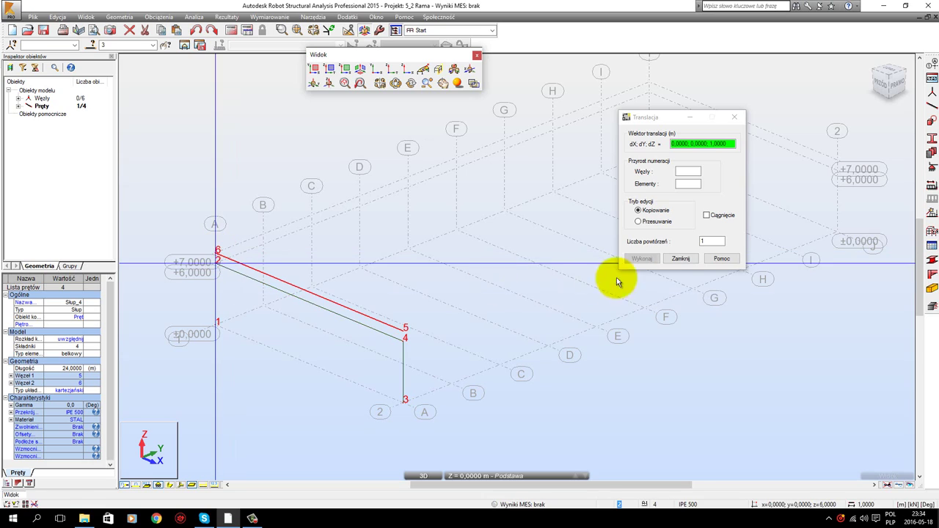
{"action": "left_click", "coordinate": [681, 256]}
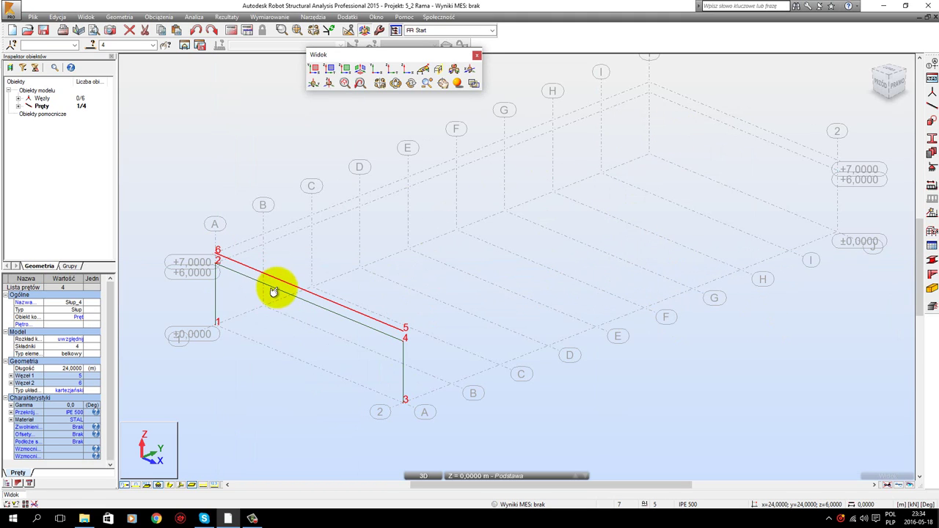
{"action": "key", "text": "Delete"}
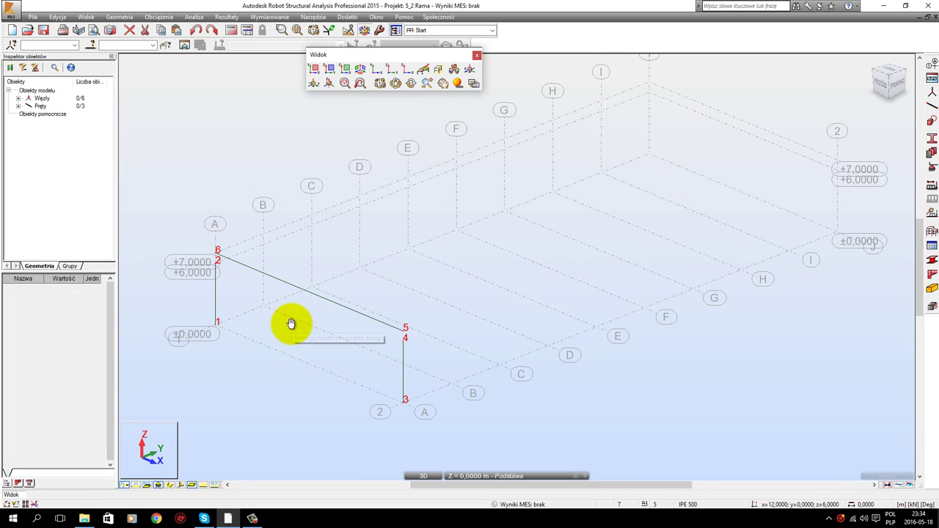
- Draw two IPE 500 rafters, from (24; 0; 6) to the upper bar's midpoint (12; 0; 7) and from there to (0; 0; 6)
{"action": "scroll", "coordinate": [288, 328], "scroll_direction": "up", "scroll_amount": 2}
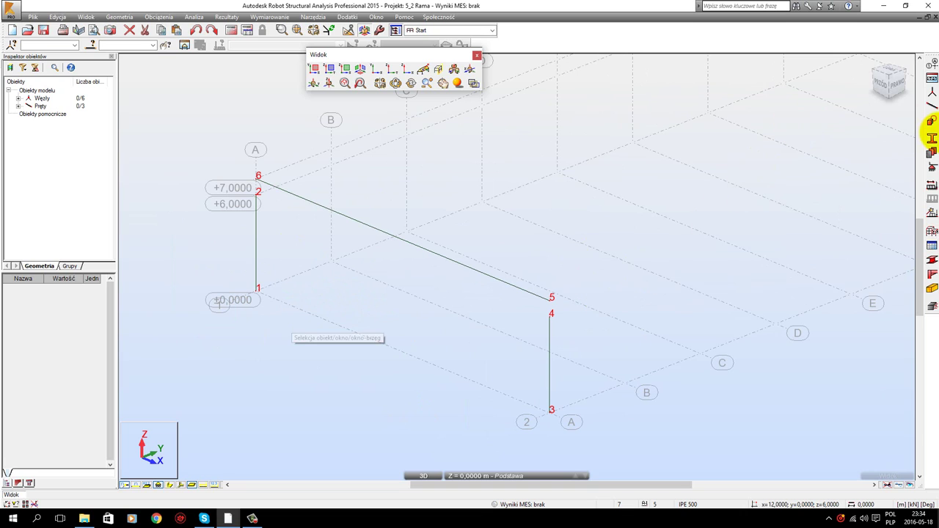
{"action": "left_click", "coordinate": [931, 106]}
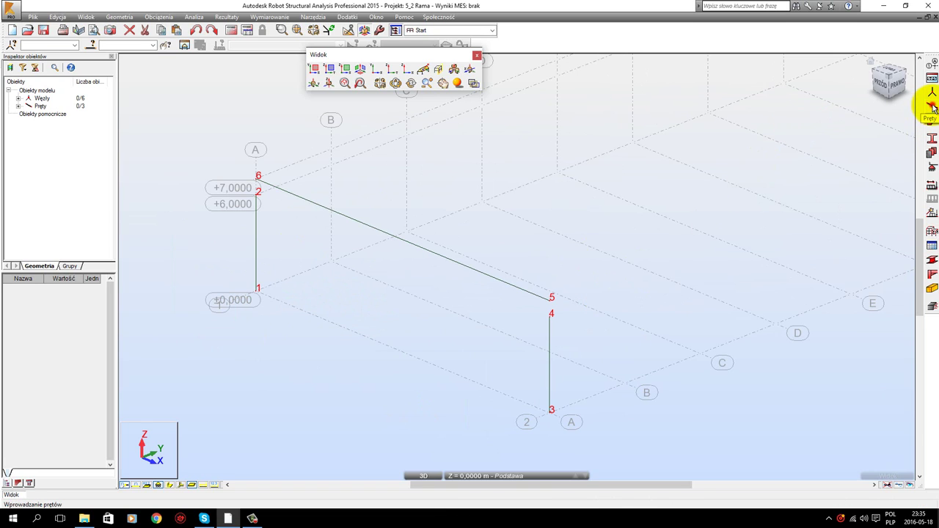
{"action": "left_click_drag", "start_coordinate": [559, 167], "coordinate": [723, 122]}
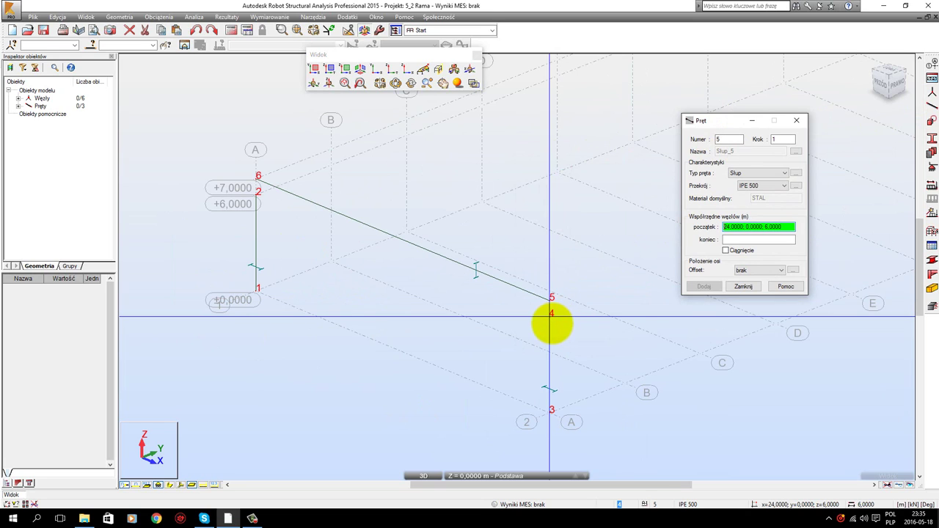
{"action": "left_click", "coordinate": [551, 317]}
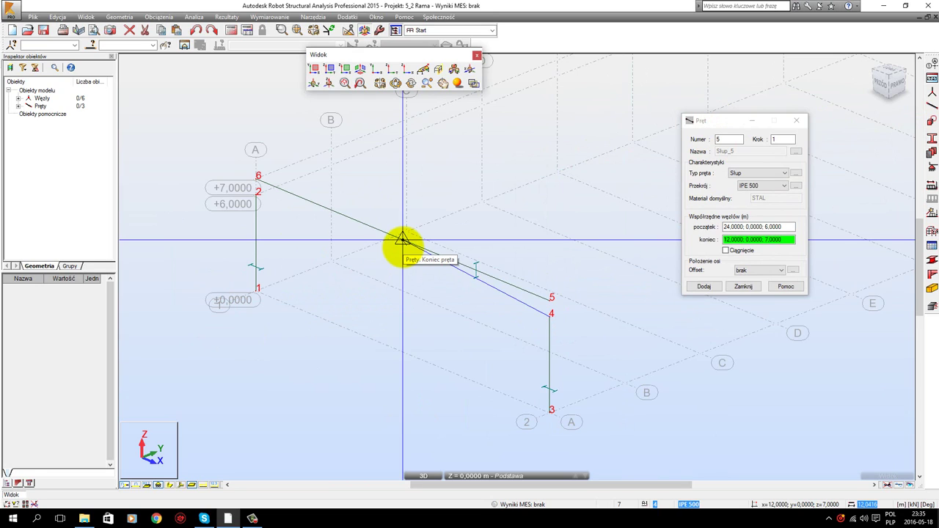
{"action": "left_click", "coordinate": [402, 247]}
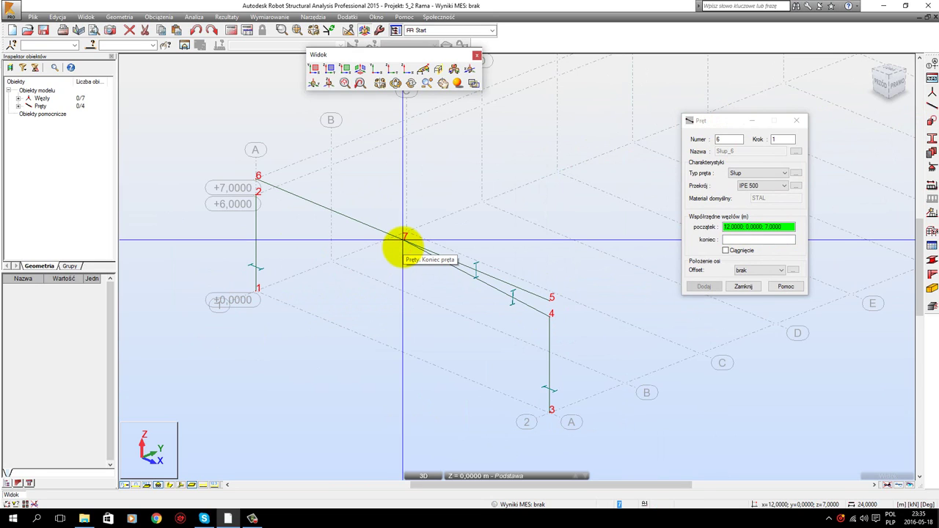
{"action": "left_click", "coordinate": [402, 247]}
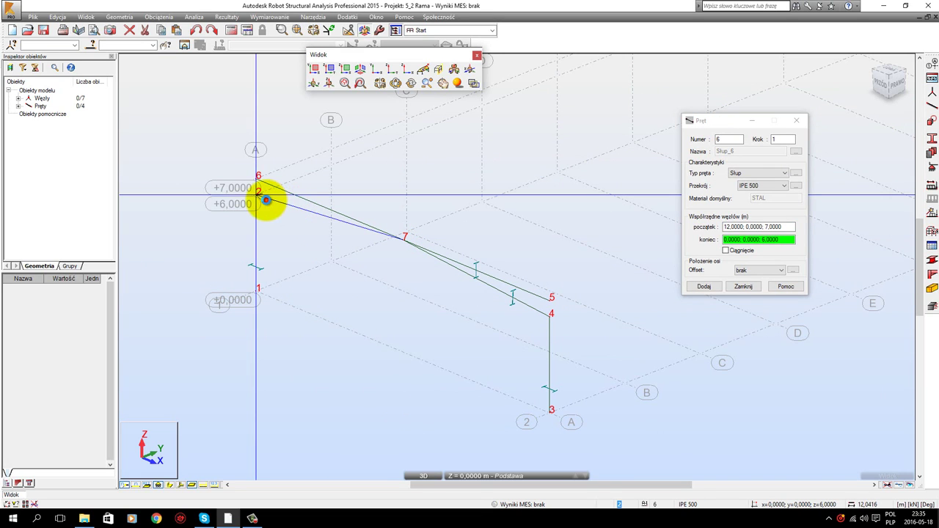
{"action": "left_click", "coordinate": [260, 194]}
{"action": "left_click", "coordinate": [737, 286]}
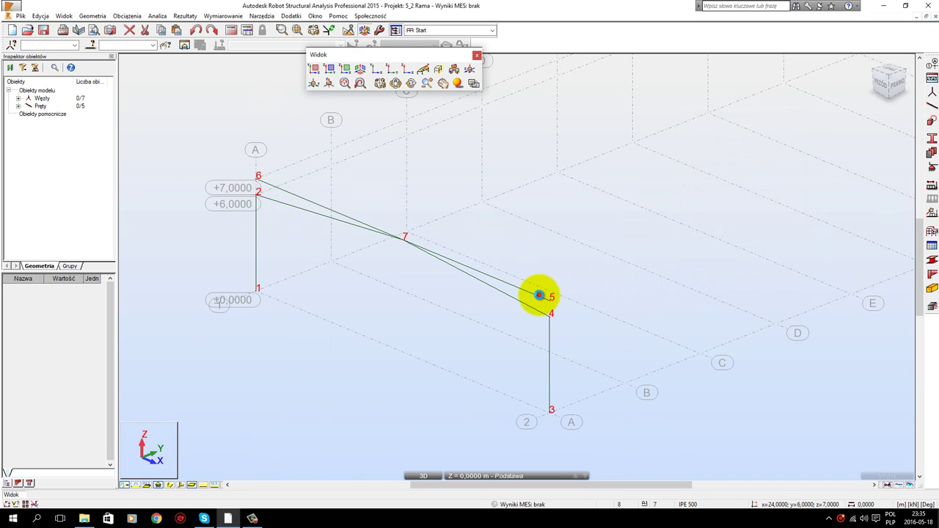
- Delete the auxiliary upper bar and its leftover end nodes 5 and 6
{"action": "left_click", "coordinate": [539, 295]}
{"action": "key", "text": "Delete"}
{"action": "left_click", "coordinate": [536, 278]}
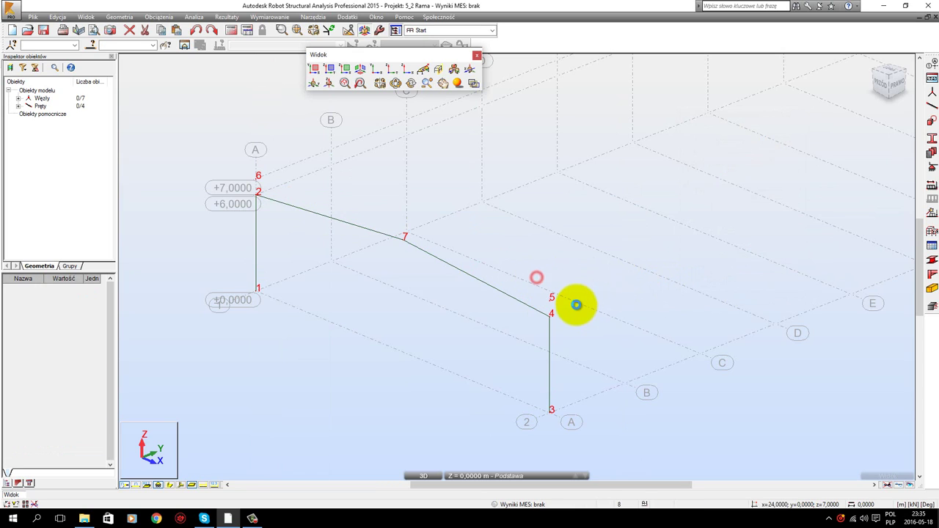
{"action": "left_click_drag", "start_coordinate": [576, 304], "coordinate": [576, 304]}
{"action": "key", "text": "Delete"}
{"action": "left_click_drag", "start_coordinate": [231, 157], "coordinate": [272, 184]}
{"action": "key", "text": "Delete"}
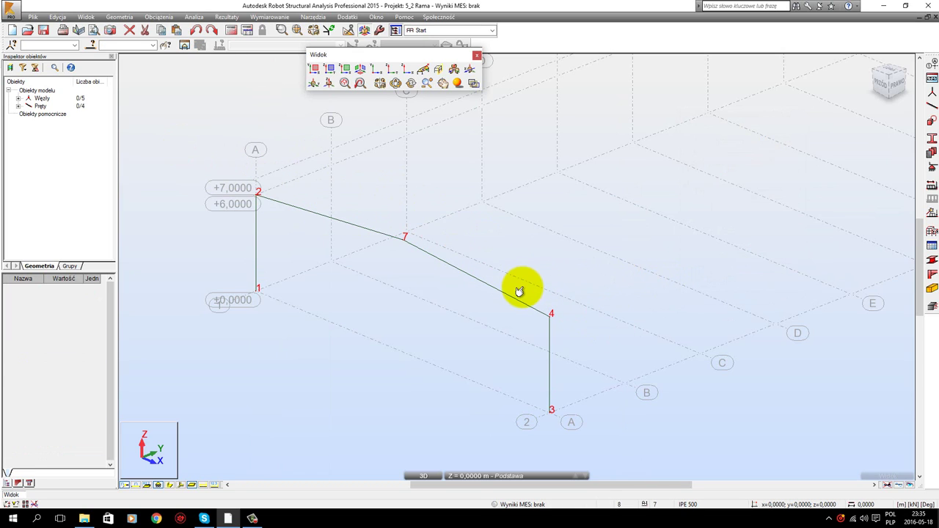
{"action": "left_click", "coordinate": [535, 309]}
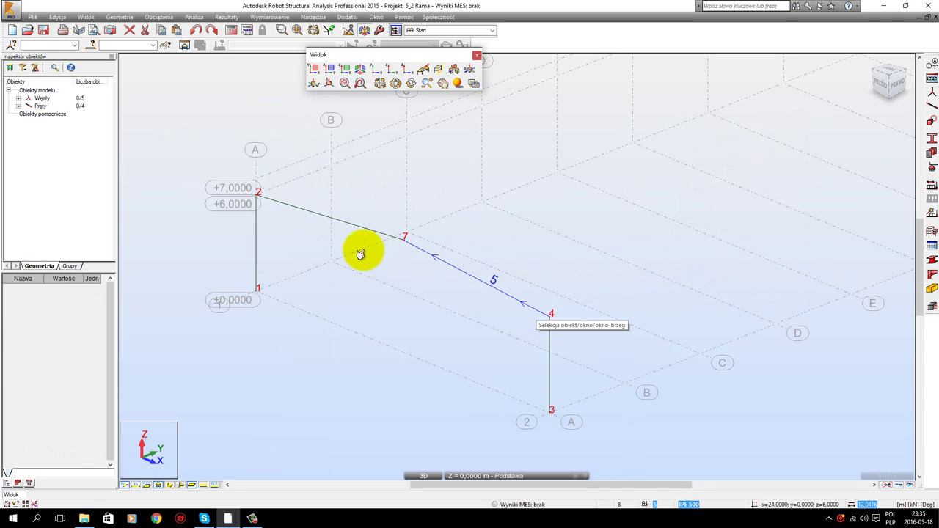
{"action": "key", "text": "Escape"}
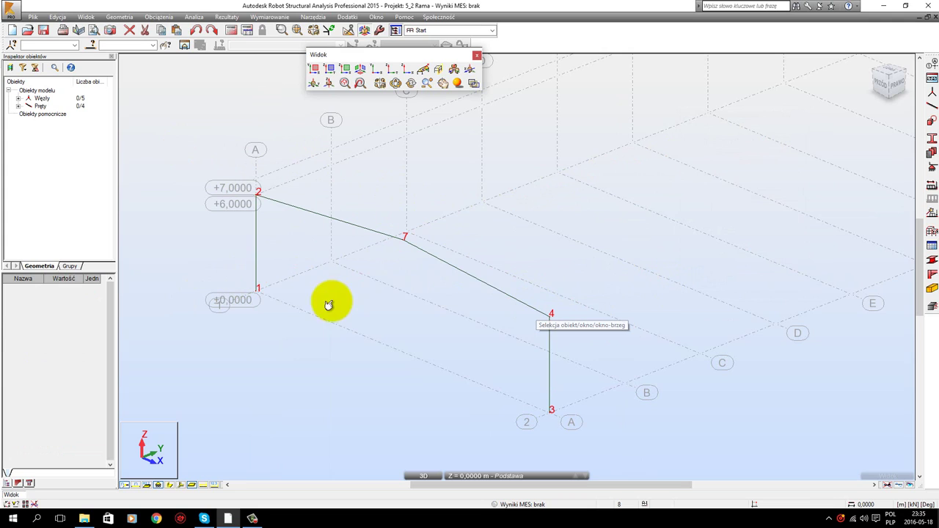
{"action": "left_click", "coordinate": [478, 280]}
{"action": "key", "text": "Escape"}
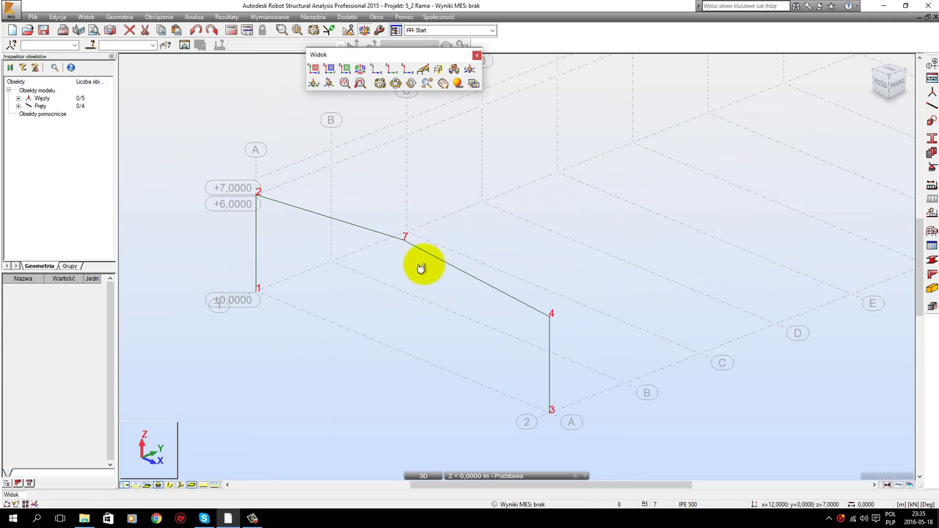
{"action": "left_click", "coordinate": [404, 239]}
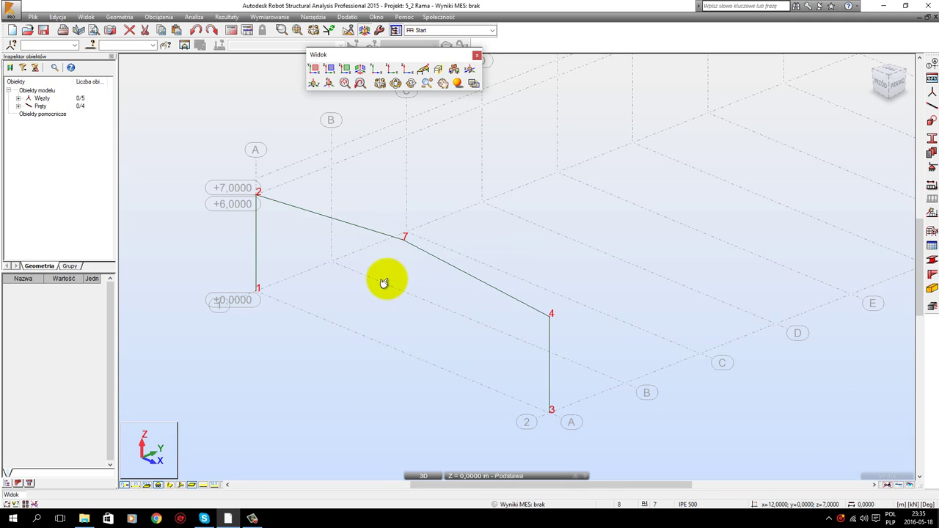
- Turn on the display of section shapes for the frame's bars
{"action": "middle_click_drag", "start_coordinate": [376, 280], "coordinate": [362, 274]}
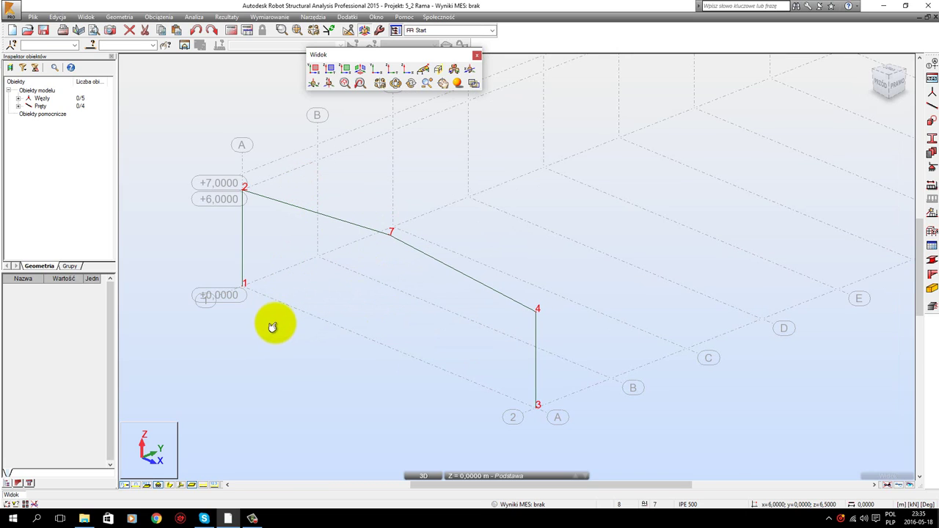
{"action": "left_click", "coordinate": [169, 486]}
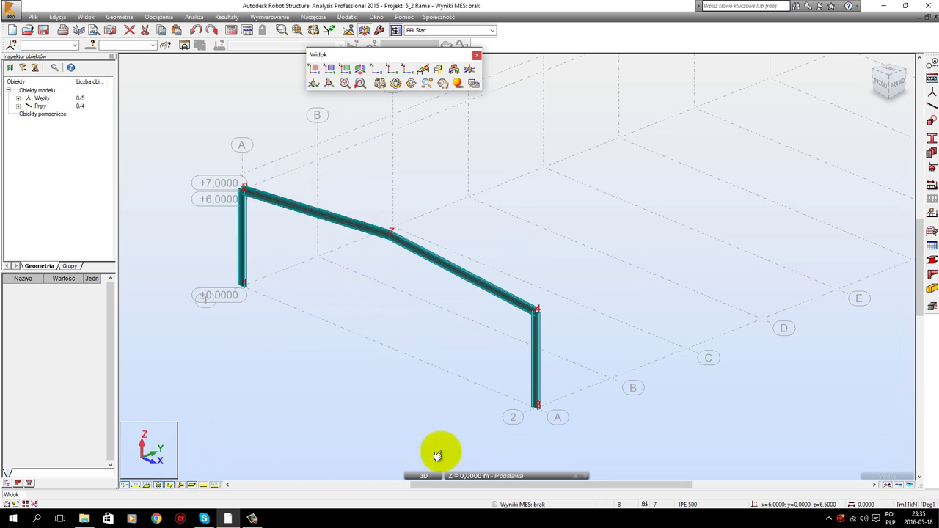
{"action": "scroll", "coordinate": [506, 345], "scroll_direction": "up", "scroll_amount": 3}
{"action": "scroll", "coordinate": [531, 353], "scroll_direction": "up", "scroll_amount": 2}
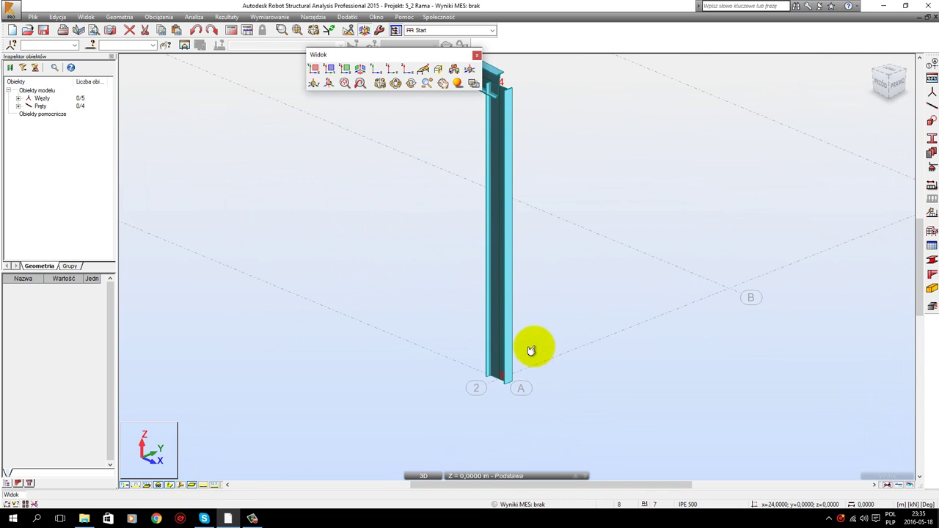
{"action": "scroll", "coordinate": [462, 247], "scroll_direction": "down", "scroll_amount": 1}
{"action": "scroll", "coordinate": [359, 249], "scroll_direction": "up", "scroll_amount": 2}
{"action": "scroll", "coordinate": [359, 249], "scroll_direction": "down", "scroll_amount": 3}
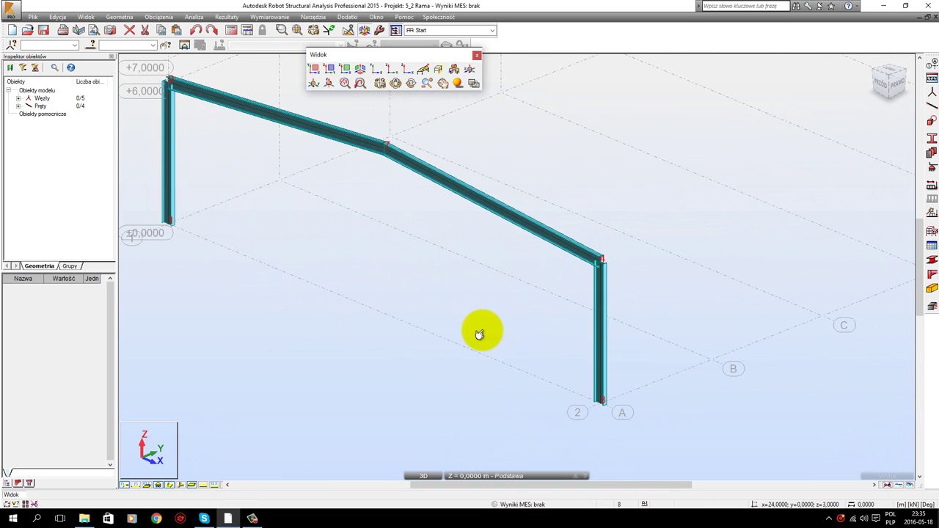
- Examine how the column and rafter profiles meet at node 2 on axis A, at the +6,0000 level
{"action": "scroll", "coordinate": [234, 178], "scroll_direction": "up", "scroll_amount": 3}
{"action": "scroll", "coordinate": [285, 178], "scroll_direction": "up", "scroll_amount": 4}
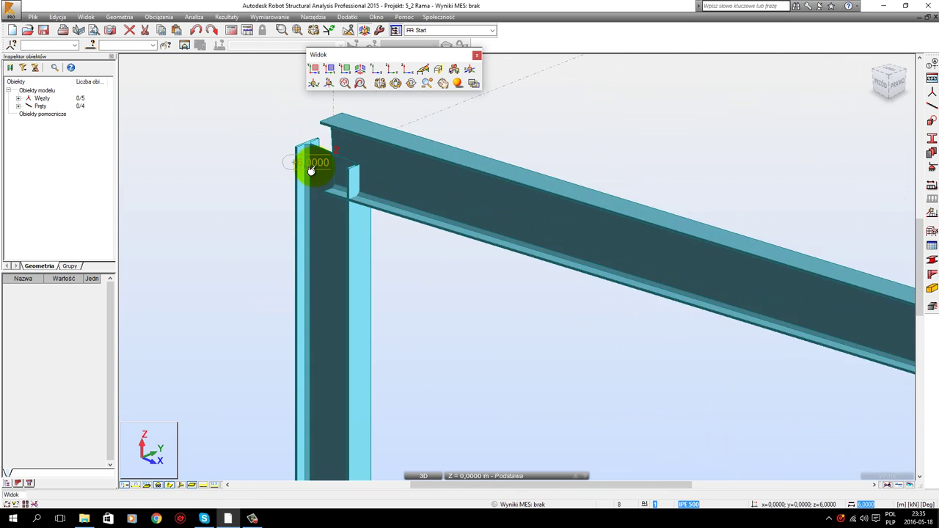
{"action": "scroll", "coordinate": [317, 152], "scroll_direction": "down", "scroll_amount": 1}
{"action": "scroll", "coordinate": [319, 146], "scroll_direction": "up", "scroll_amount": 3}
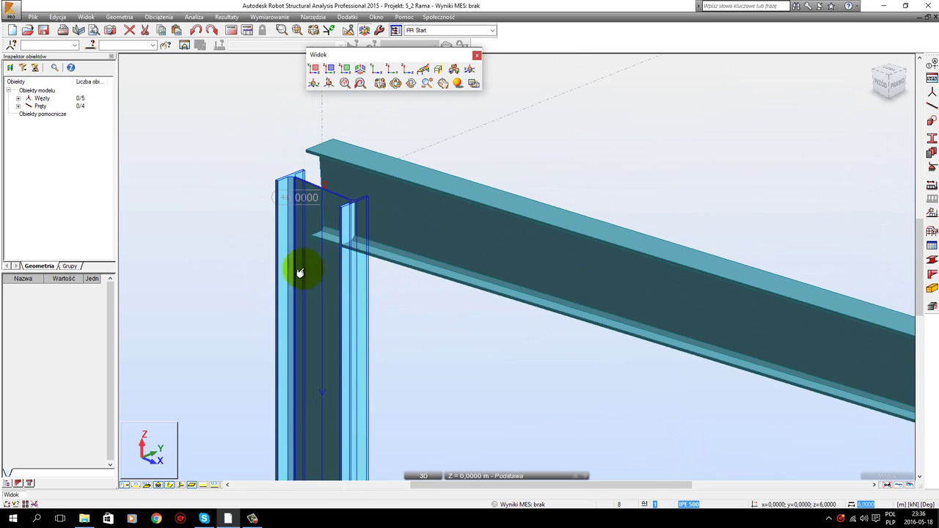
{"action": "scroll", "coordinate": [265, 268], "scroll_direction": "down", "scroll_amount": 1}
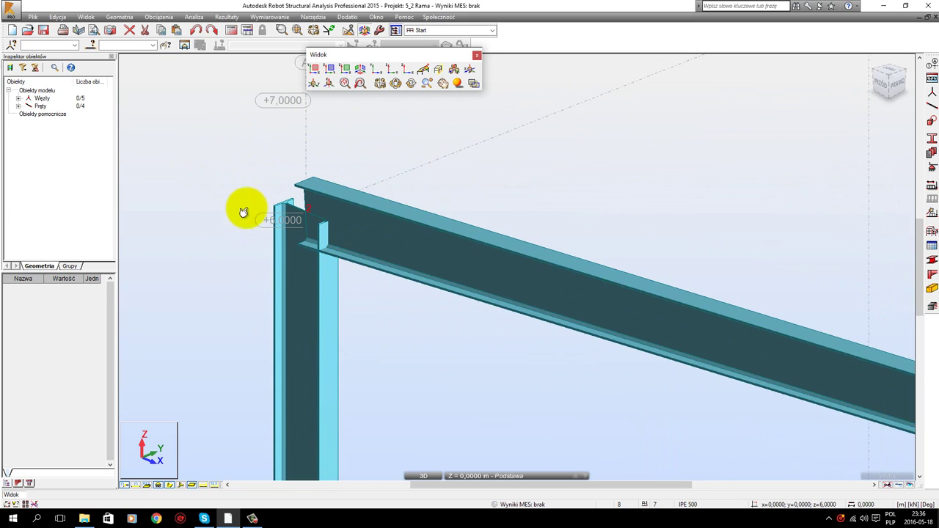
{"action": "left_click", "coordinate": [346, 209]}
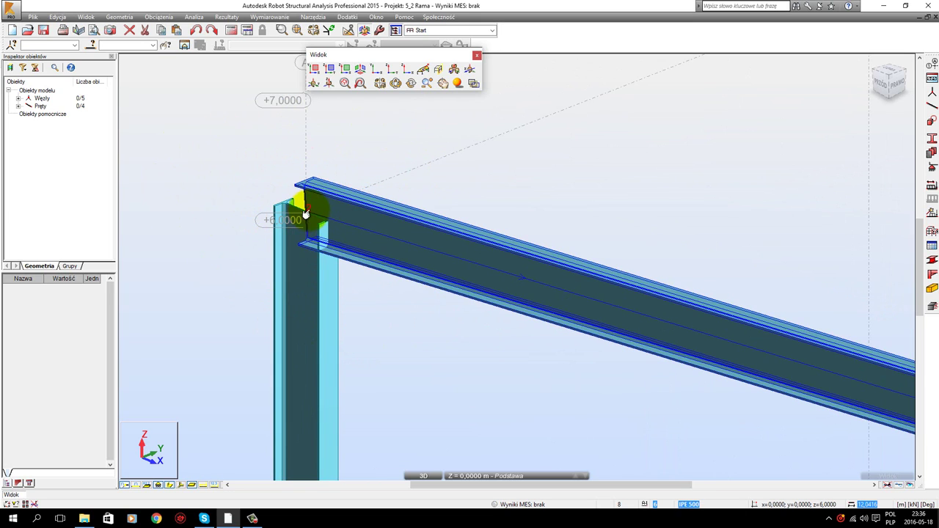
{"action": "left_click", "coordinate": [262, 130]}
{"action": "scroll", "coordinate": [262, 130], "scroll_direction": "down", "scroll_amount": 1}
{"action": "scroll", "coordinate": [280, 223], "scroll_direction": "down", "scroll_amount": 2}
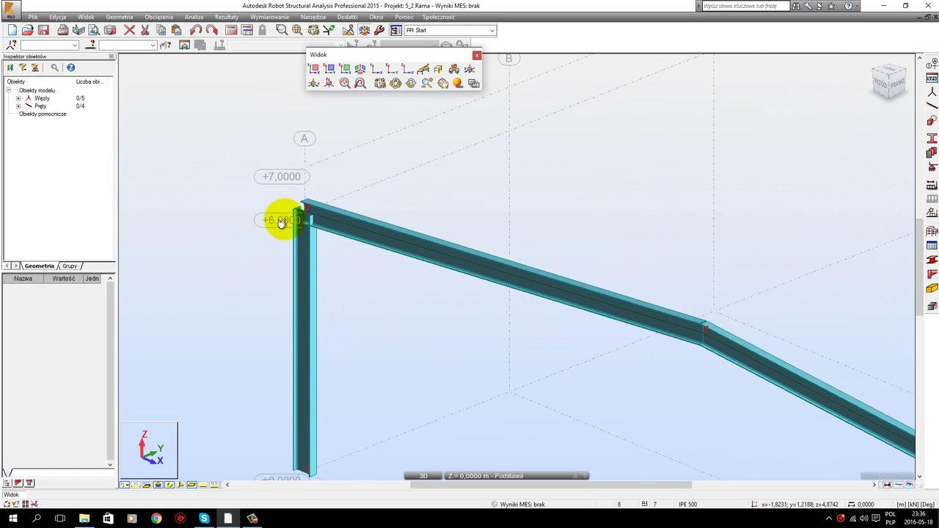
{"action": "scroll", "coordinate": [271, 202], "scroll_direction": "up", "scroll_amount": 1}
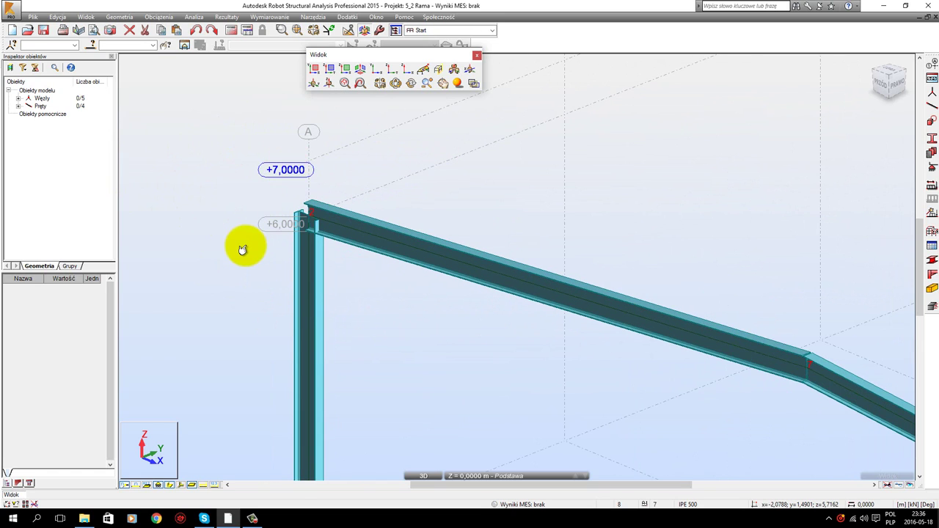
{"action": "left_click", "coordinate": [306, 223]}
{"action": "scroll", "coordinate": [261, 199], "scroll_direction": "up", "scroll_amount": 1}
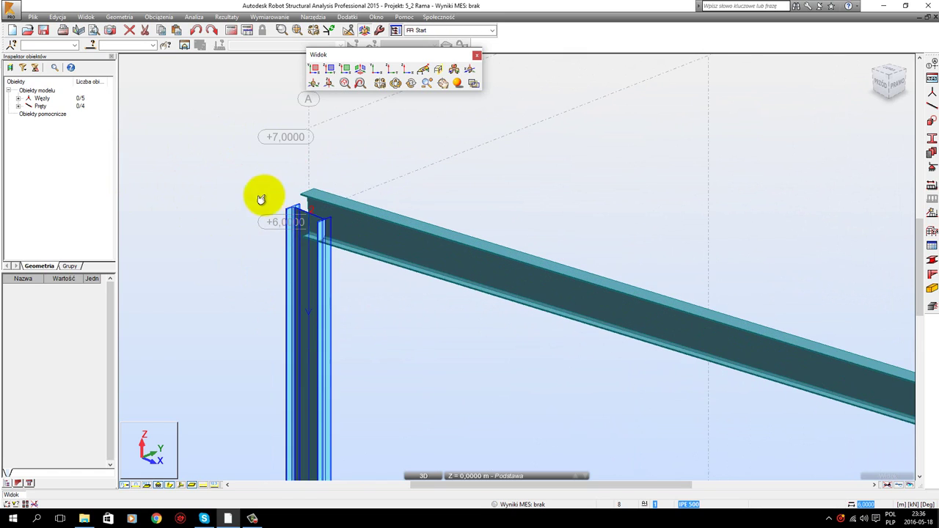
{"action": "scroll", "coordinate": [266, 251], "scroll_direction": "down", "scroll_amount": 2}
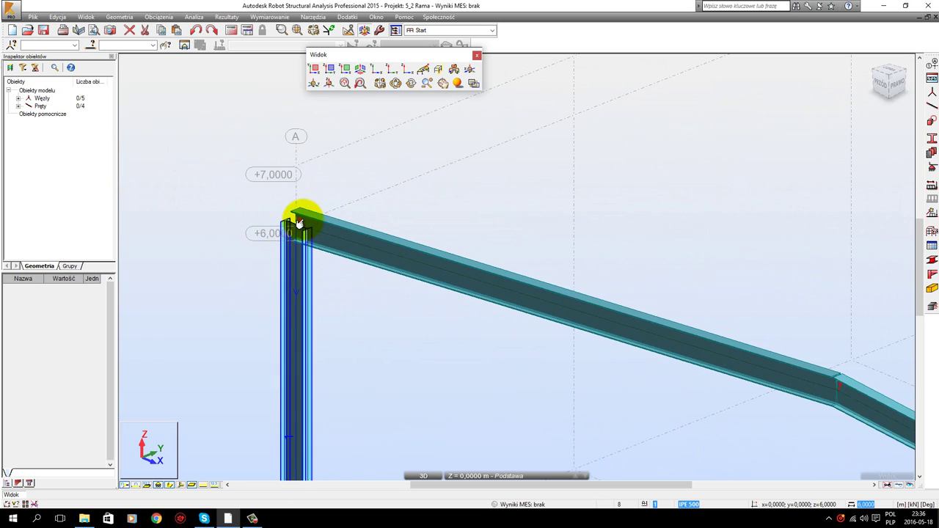
{"action": "left_click", "coordinate": [298, 222]}
{"action": "scroll", "coordinate": [276, 253], "scroll_direction": "up", "scroll_amount": 1}
{"action": "left_click", "coordinate": [276, 282]}
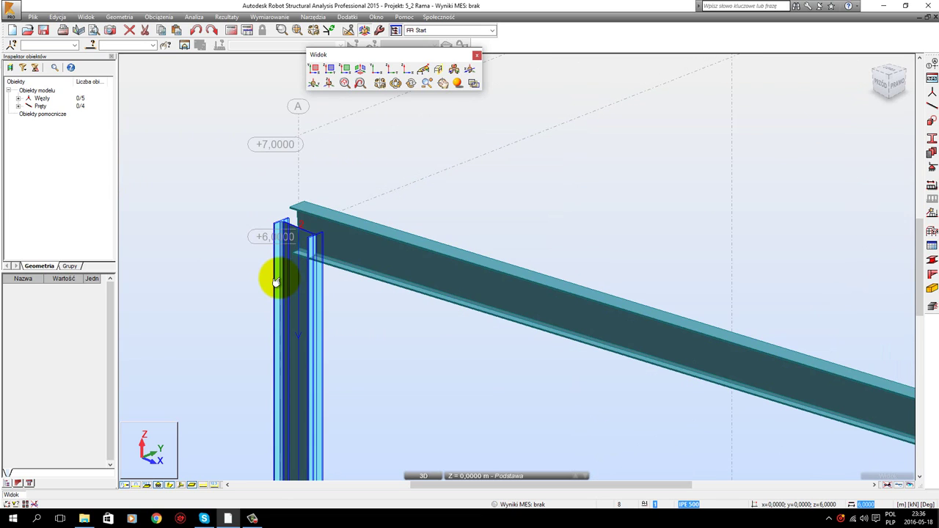
{"action": "scroll", "coordinate": [332, 244], "scroll_direction": "down", "scroll_amount": 1}
{"action": "left_click", "coordinate": [320, 230]}
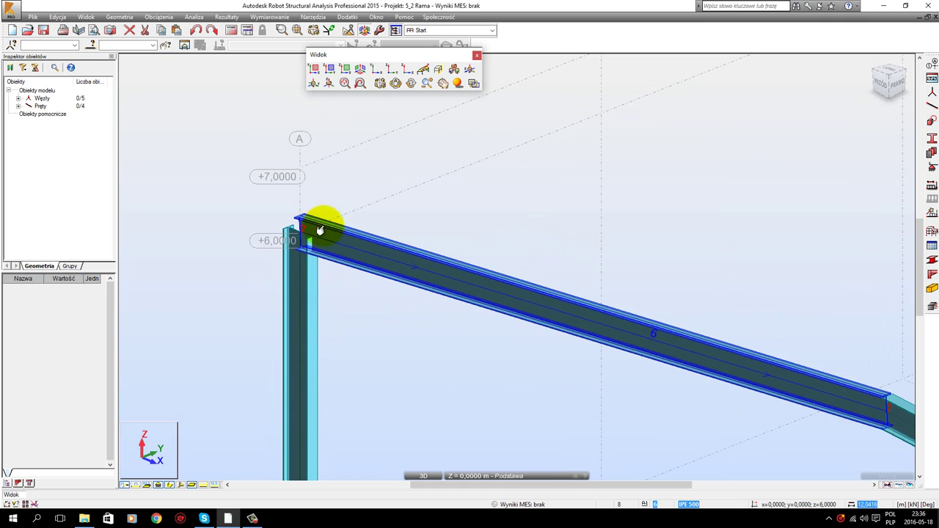
{"action": "scroll", "coordinate": [319, 231], "scroll_direction": "down", "scroll_amount": 2}
{"action": "scroll", "coordinate": [314, 241], "scroll_direction": "up", "scroll_amount": 2}
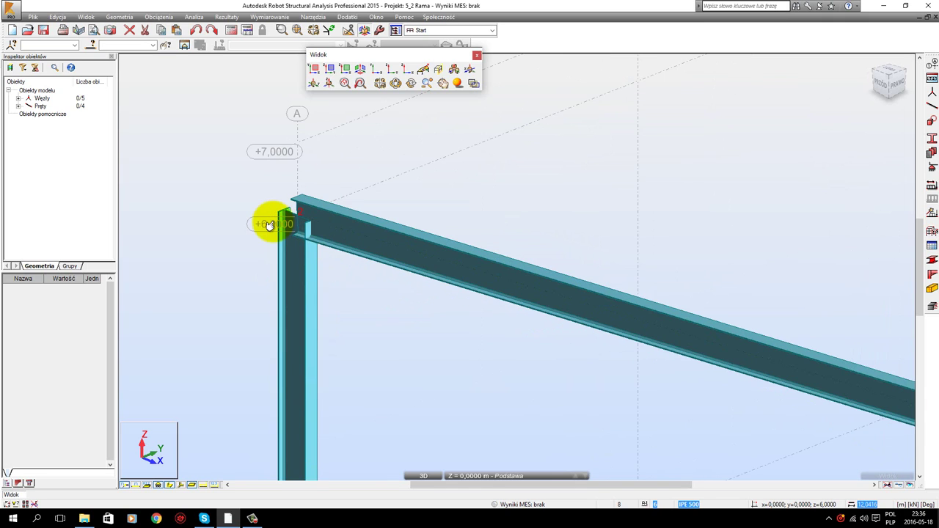
- Inspect the axis A column and the adjoining rafter at node 2, selecting each member in turn
{"action": "scroll", "coordinate": [266, 227], "scroll_direction": "up", "scroll_amount": 1}
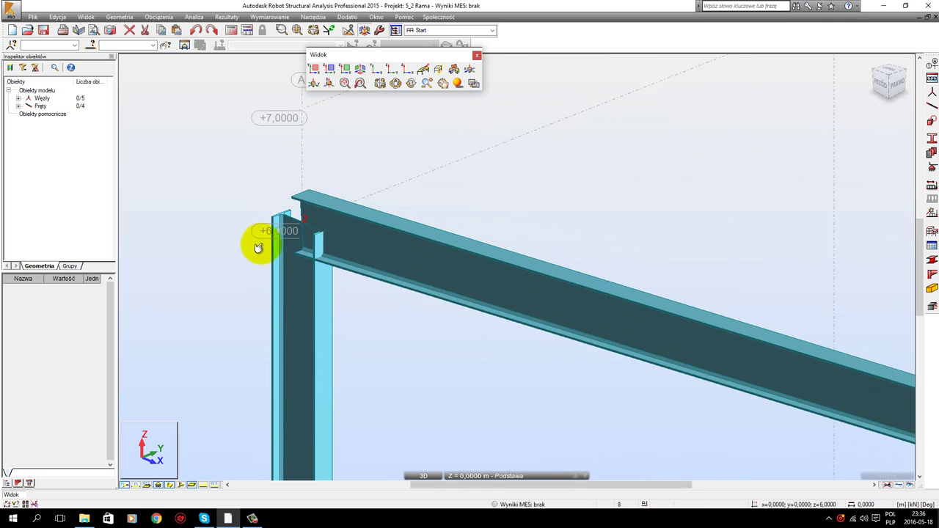
{"action": "left_click", "coordinate": [285, 312]}
{"action": "scroll", "coordinate": [278, 220], "scroll_direction": "down", "scroll_amount": 3}
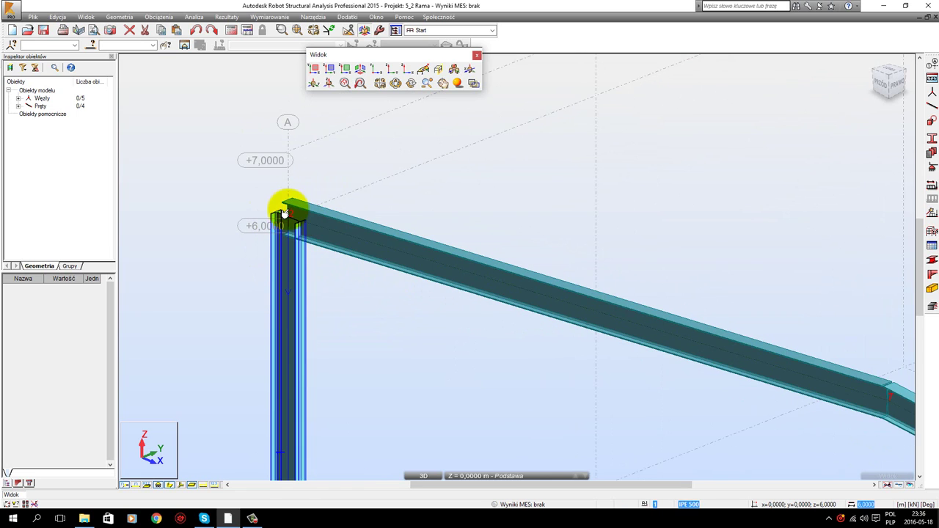
{"action": "left_click", "coordinate": [304, 227]}
{"action": "scroll", "coordinate": [323, 235], "scroll_direction": "down", "scroll_amount": 1}
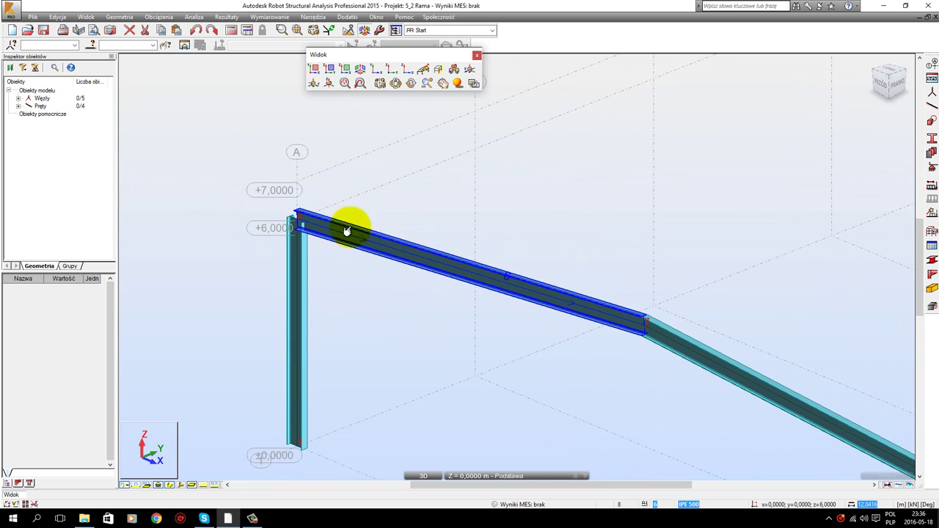
- Examine the section shapes along the whole frame, from the axis A eaves over ridge node 7 to the opposite eaves at node 4
{"action": "scroll", "coordinate": [341, 224], "scroll_direction": "up", "scroll_amount": 1}
{"action": "scroll", "coordinate": [310, 209], "scroll_direction": "down", "scroll_amount": 1}
{"action": "scroll", "coordinate": [309, 212], "scroll_direction": "down", "scroll_amount": 2}
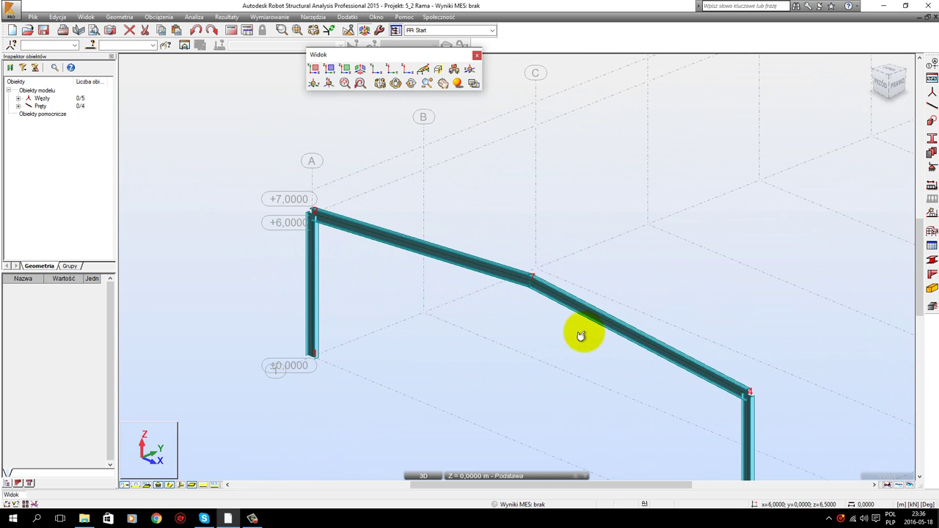
{"action": "scroll", "coordinate": [594, 337], "scroll_direction": "down", "scroll_amount": 1}
{"action": "scroll", "coordinate": [719, 413], "scroll_direction": "up", "scroll_amount": 2}
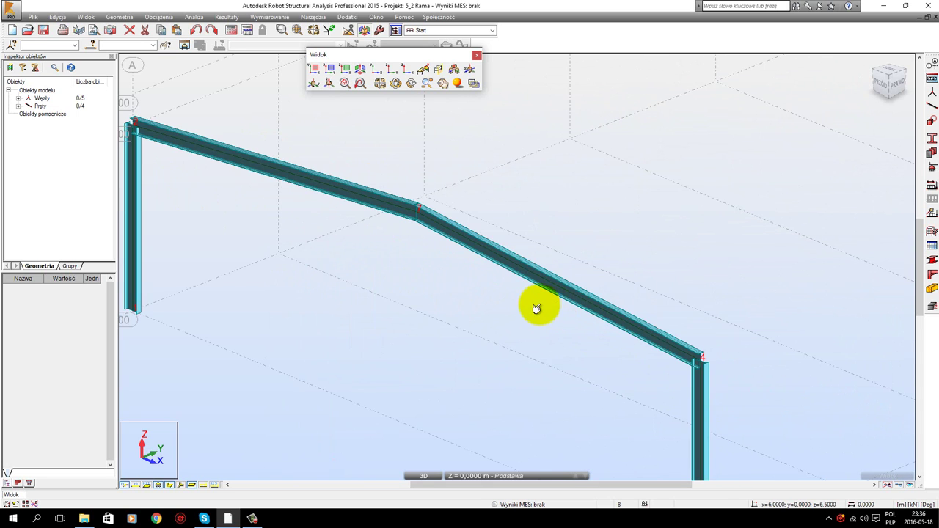
{"action": "scroll", "coordinate": [516, 315], "scroll_direction": "down", "scroll_amount": 1}
{"action": "scroll", "coordinate": [450, 260], "scroll_direction": "down", "scroll_amount": 1}
{"action": "scroll", "coordinate": [511, 260], "scroll_direction": "up", "scroll_amount": 1}
{"action": "scroll", "coordinate": [511, 266], "scroll_direction": "down", "scroll_amount": 1}
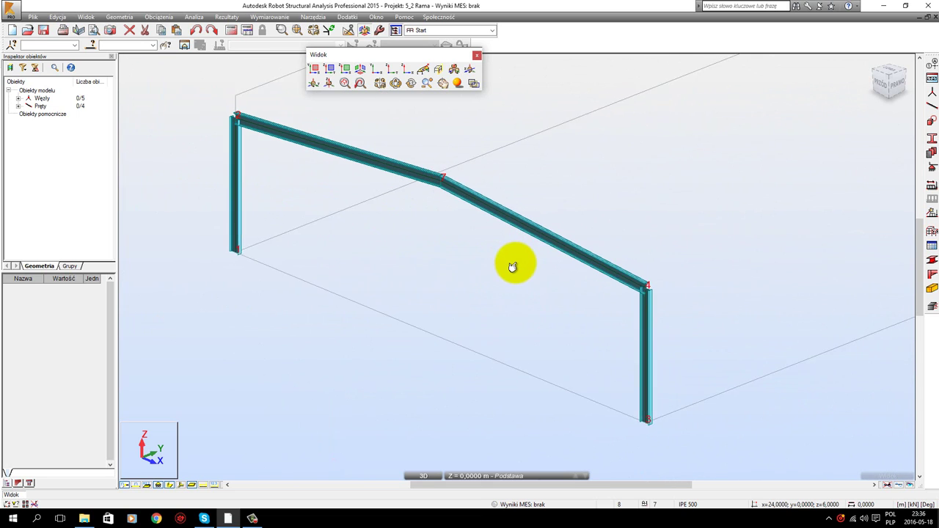
{"action": "scroll", "coordinate": [498, 259], "scroll_direction": "up", "scroll_amount": 1}
{"action": "scroll", "coordinate": [323, 212], "scroll_direction": "down", "scroll_amount": 1}
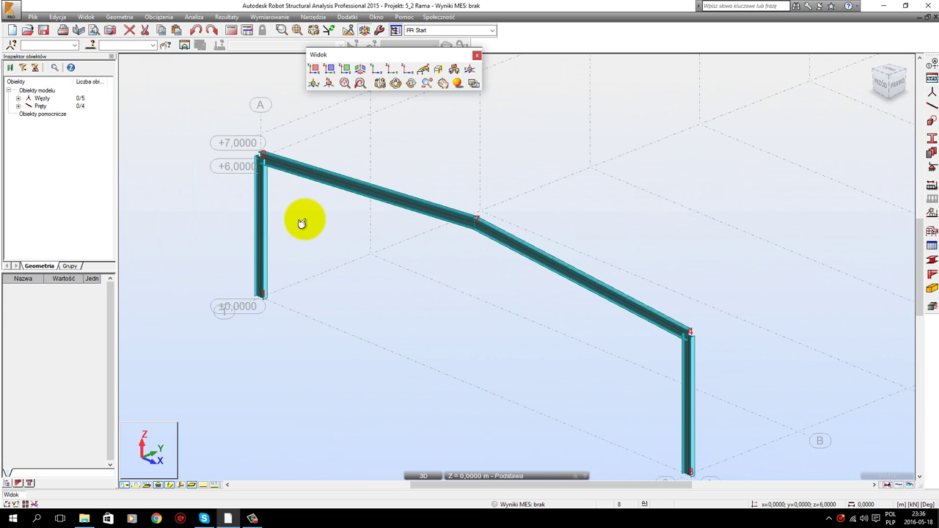
{"action": "scroll", "coordinate": [301, 222], "scroll_direction": "up", "scroll_amount": 2}
{"action": "scroll", "coordinate": [301, 223], "scroll_direction": "down", "scroll_amount": 1}
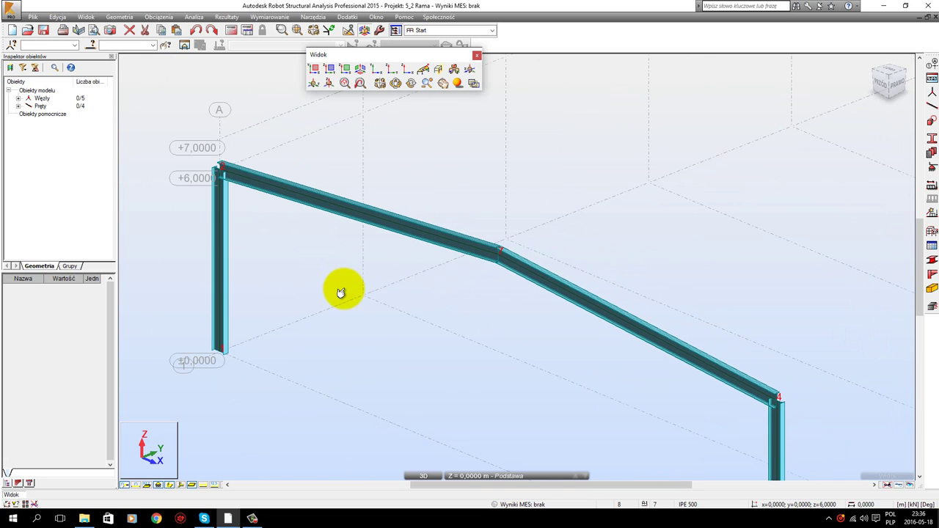